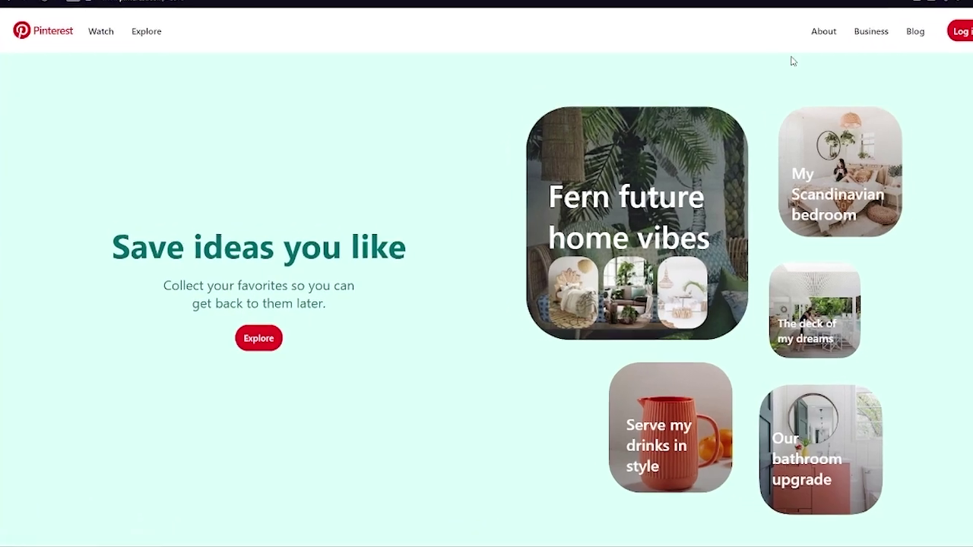
Open the Pinterest sign-up form and fill in its e-mail with the temporary address copied from Temp Mail.
click(972, 22)
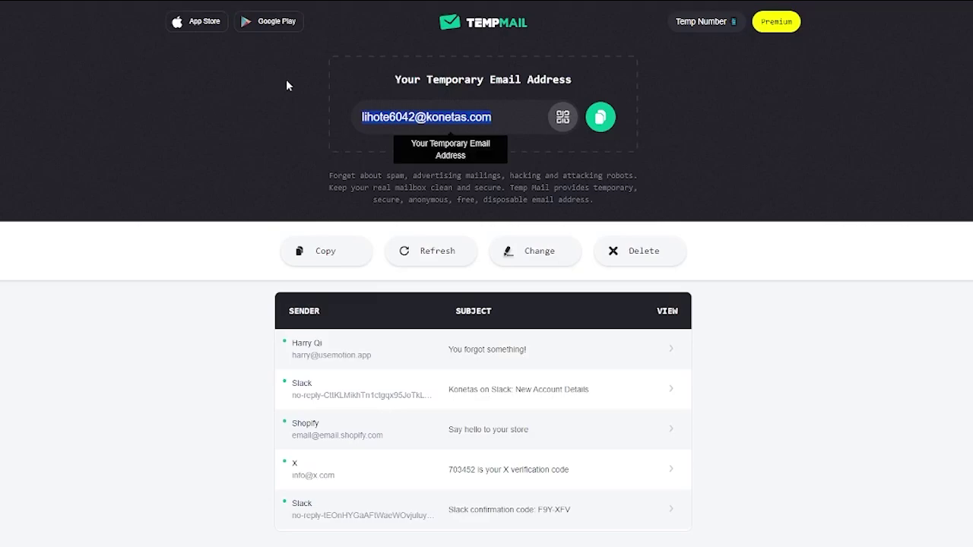
click(587, 123)
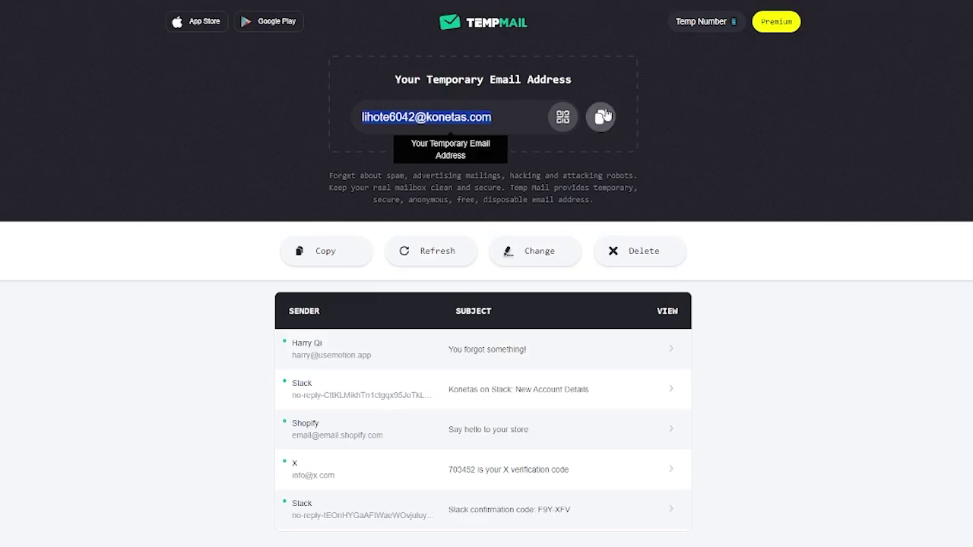
click(589, 122)
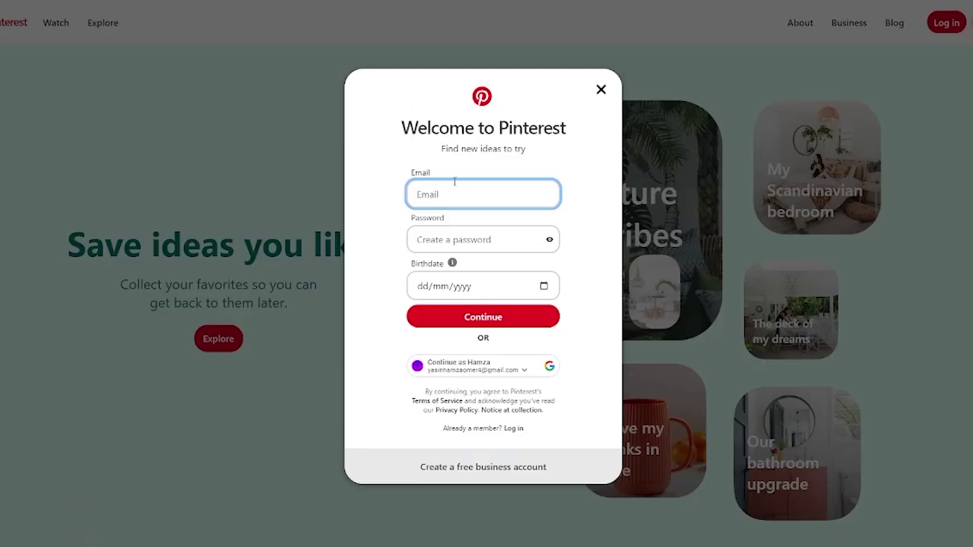
key(ctrl+v)
Enter the account password and the birthdate in the sign-up form, and submit it to create the account.
click(453, 237)
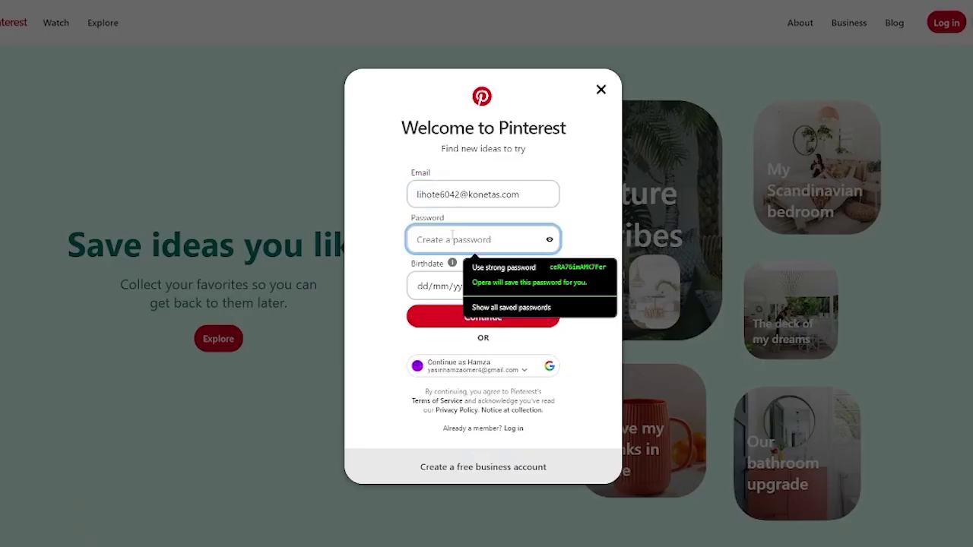
text(a••••••)
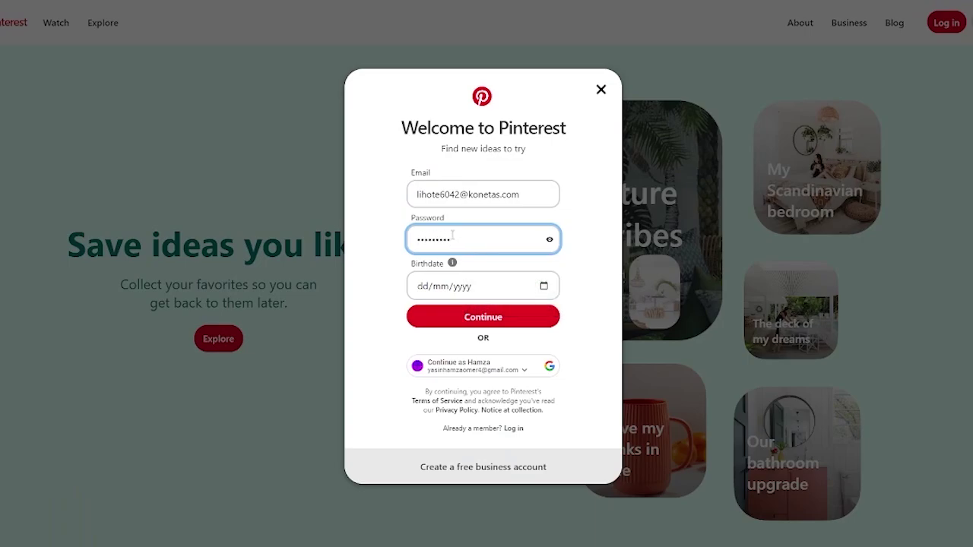
click(537, 291)
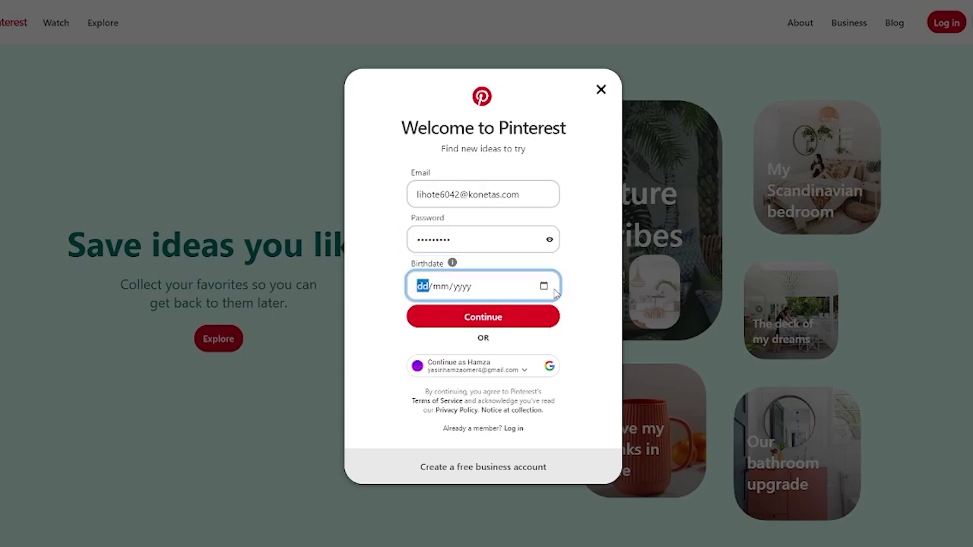
text(05/06/000)
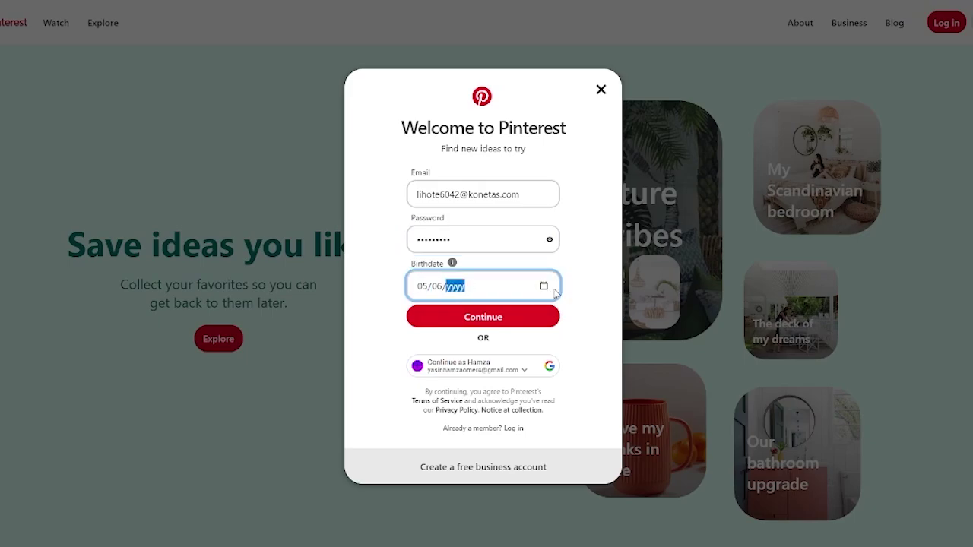
text(2000)
click(493, 316)
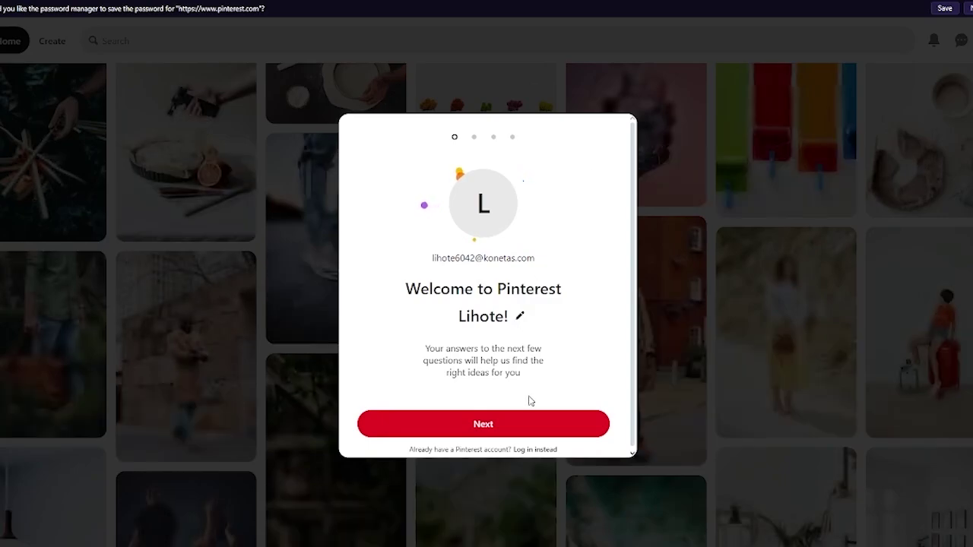
Proceed past the welcome page, answer the profile question, and accept English (US) and Pakistan as language and country.
click(490, 422)
click(385, 302)
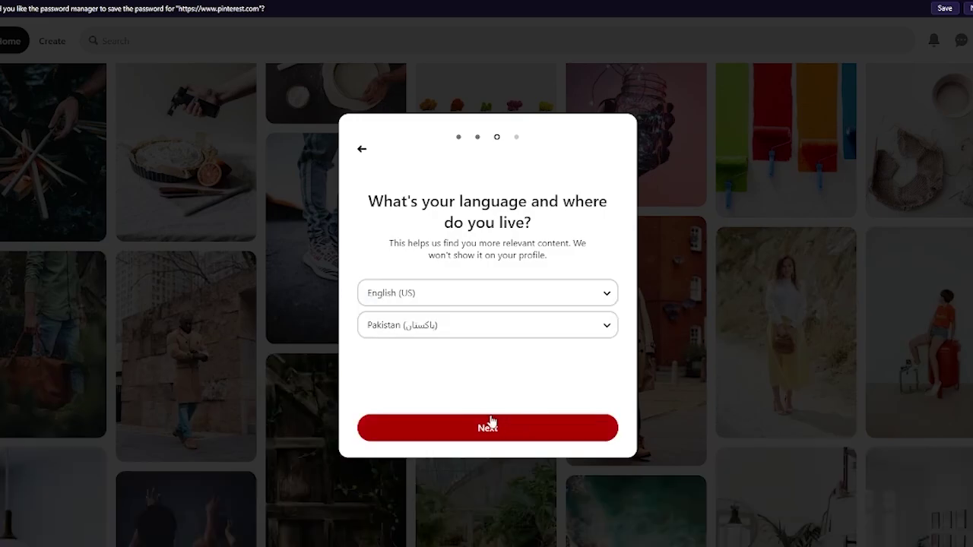
click(465, 420)
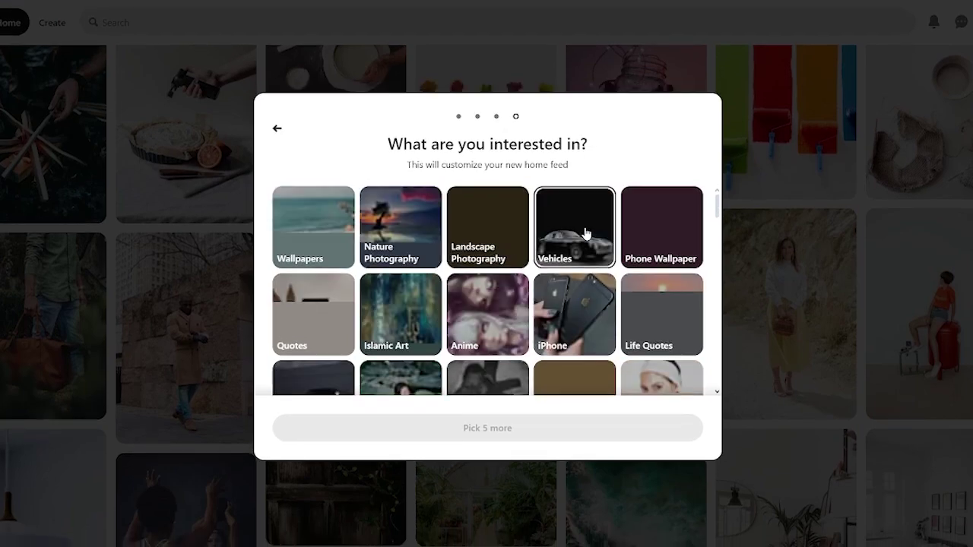
Choose Vehicles, Wallpapers, Luxury Cars, Photography and Men's Hairstyles as interests and finish the home feed setup.
click(586, 233)
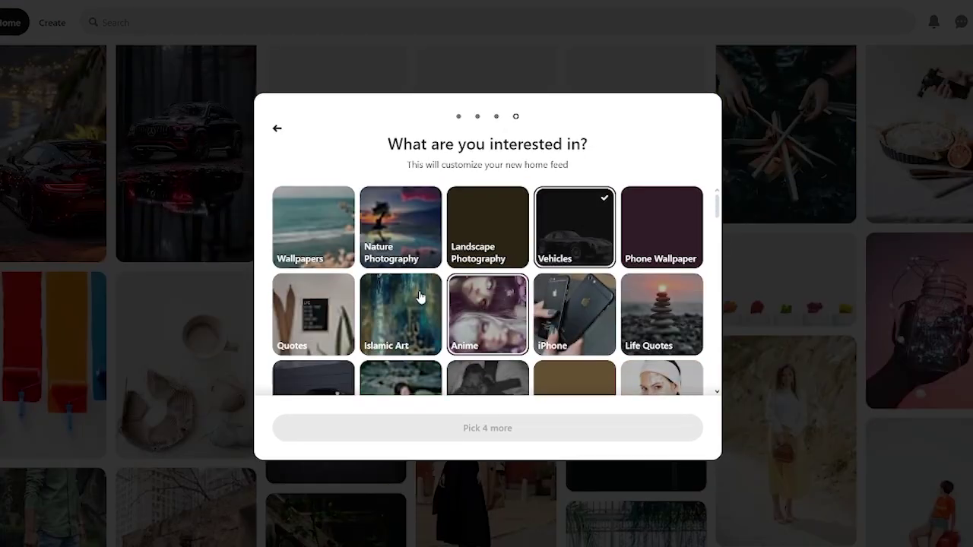
click(321, 223)
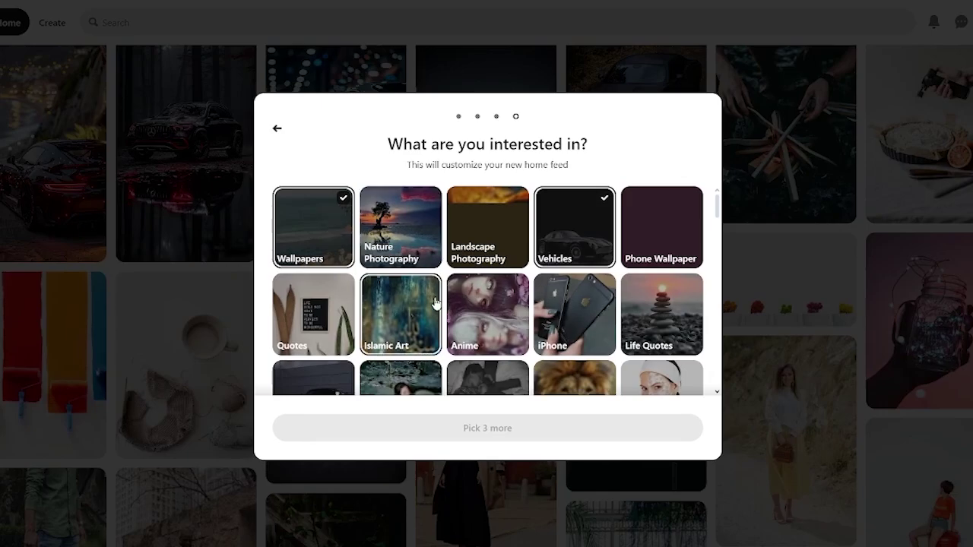
scroll(436, 303, down, 2)
scroll(435, 304, up, 1)
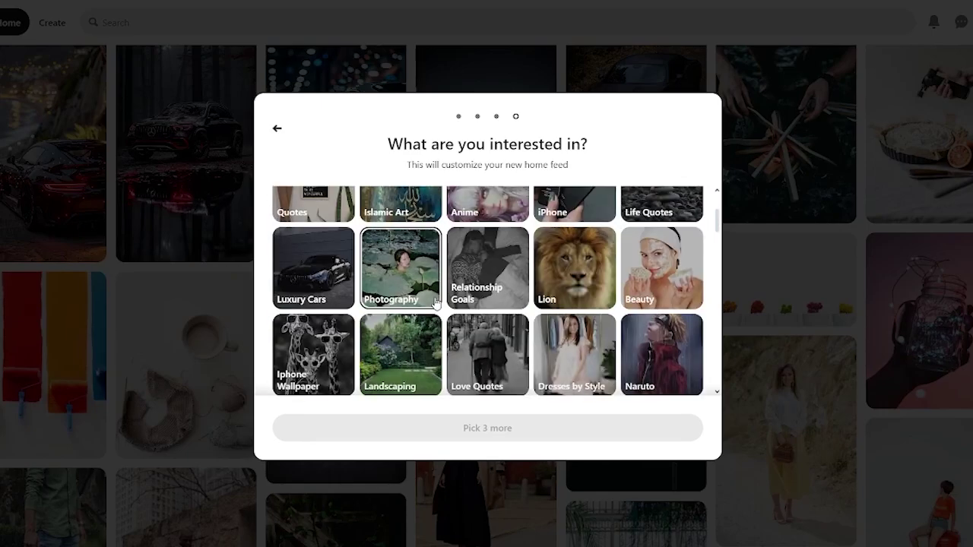
click(313, 275)
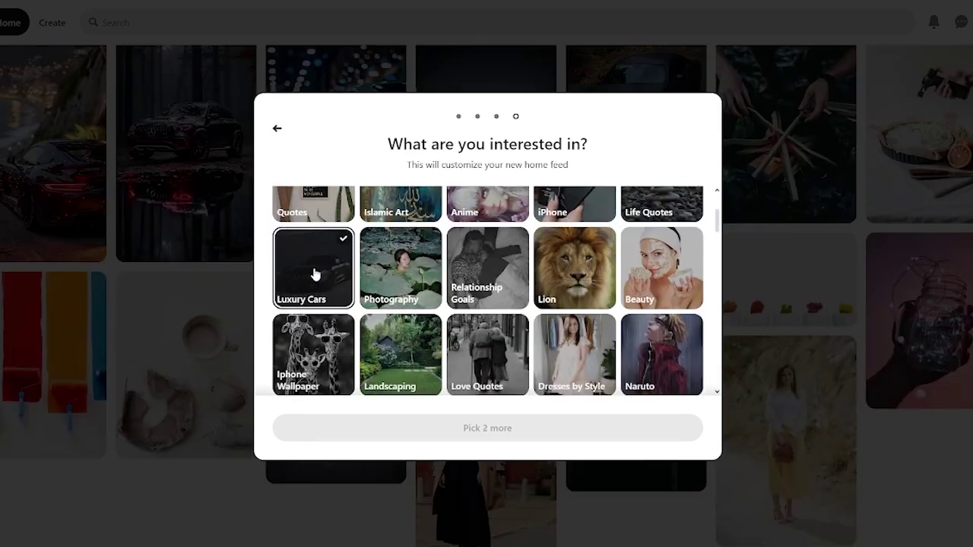
click(411, 293)
scroll(411, 294, down, 2)
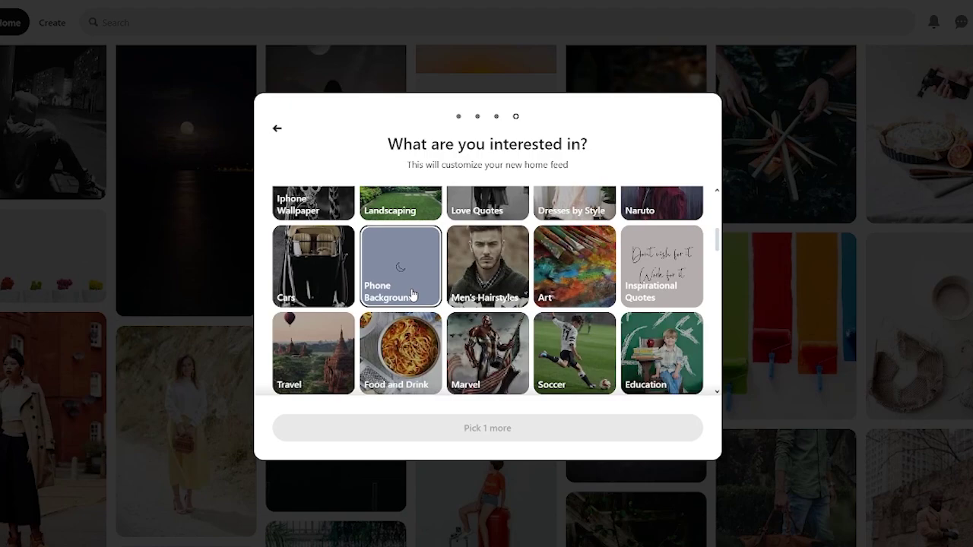
click(473, 285)
click(469, 441)
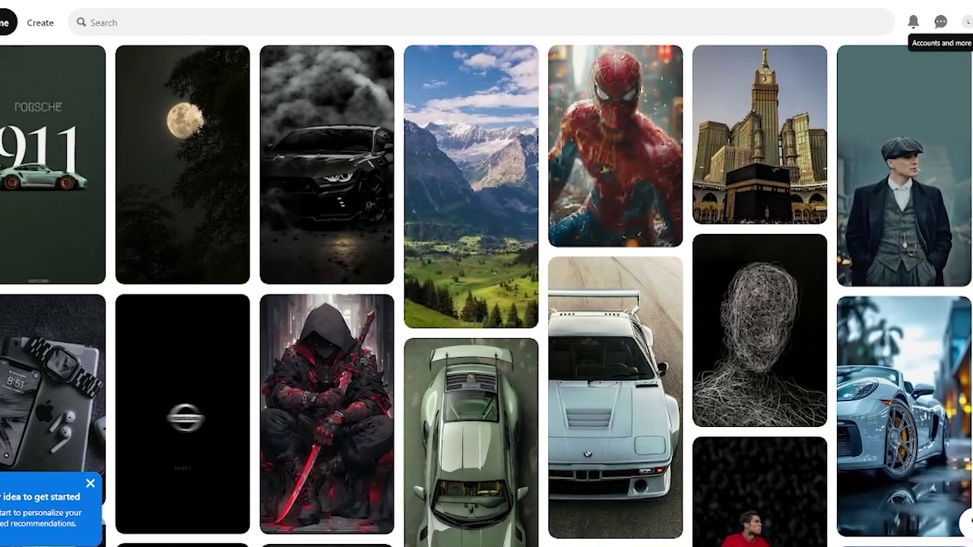
Start converting the personal account to business and confirm the upgrade to a free business account.
click(954, 23)
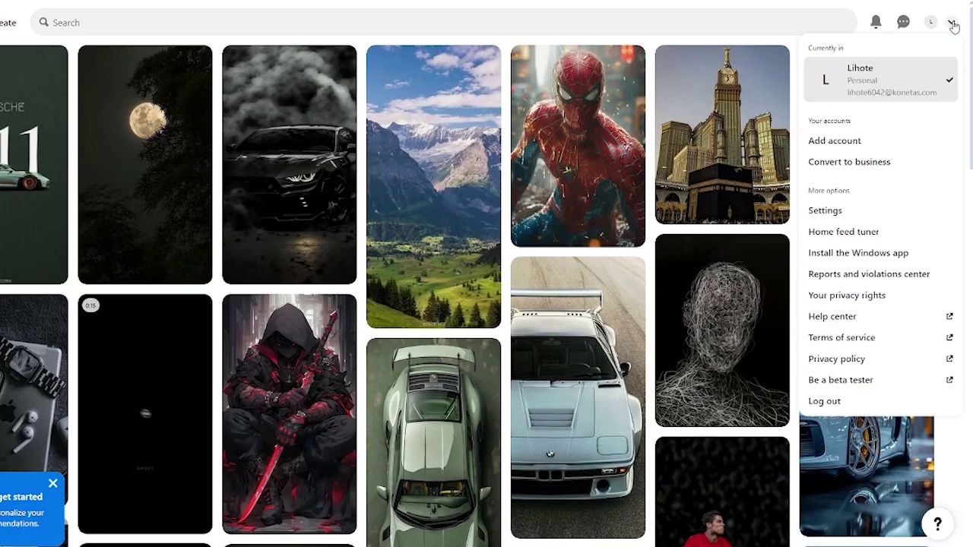
click(838, 162)
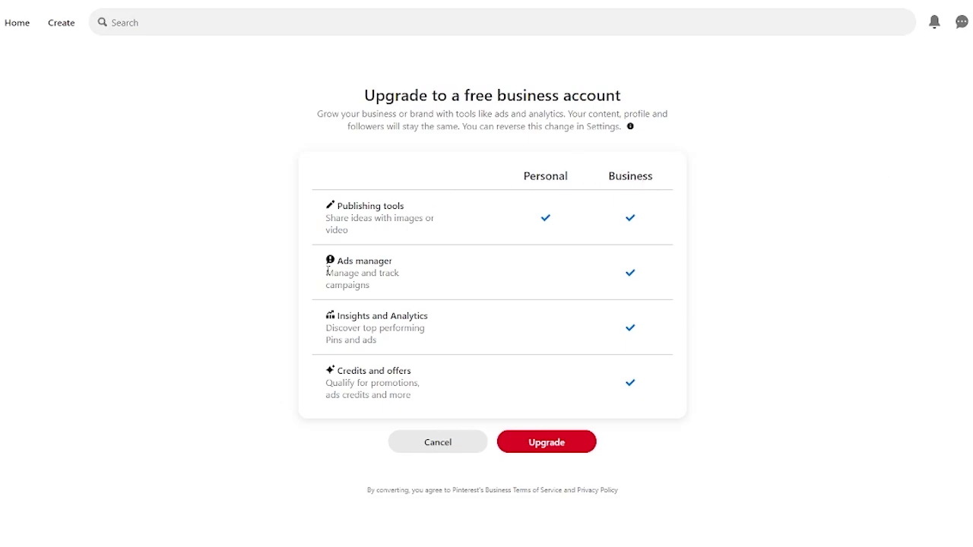
drag(328, 270, 373, 275)
click(248, 271)
click(552, 445)
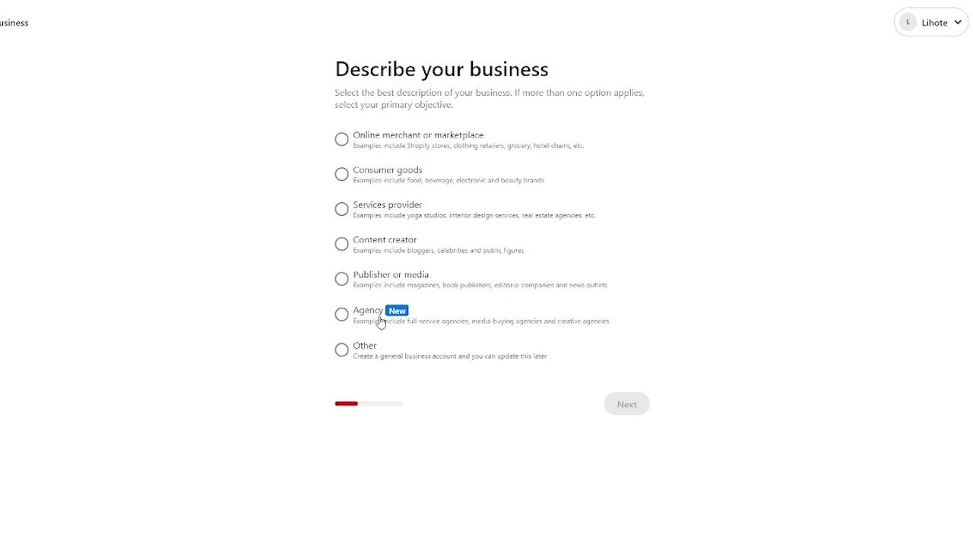
Describe the business as an online merchant or marketplace and continue to the business information.
click(402, 144)
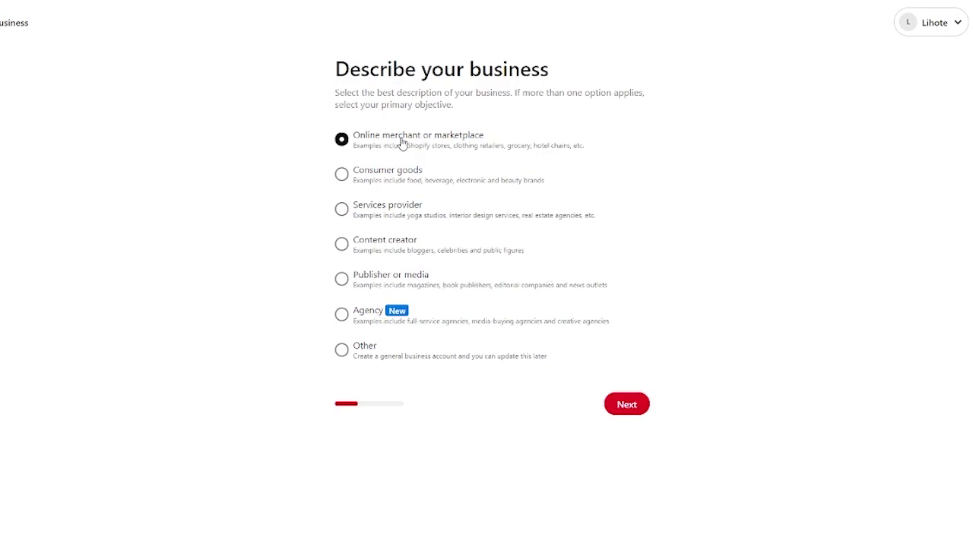
click(373, 240)
click(393, 150)
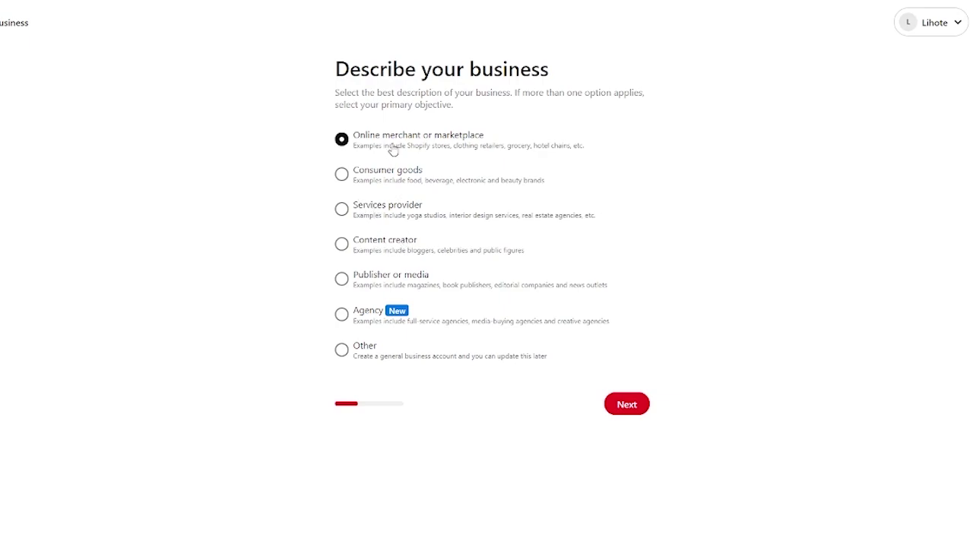
click(625, 406)
Name the business Johns Apparel, state that it has no website, and continue to the further details.
click(520, 157)
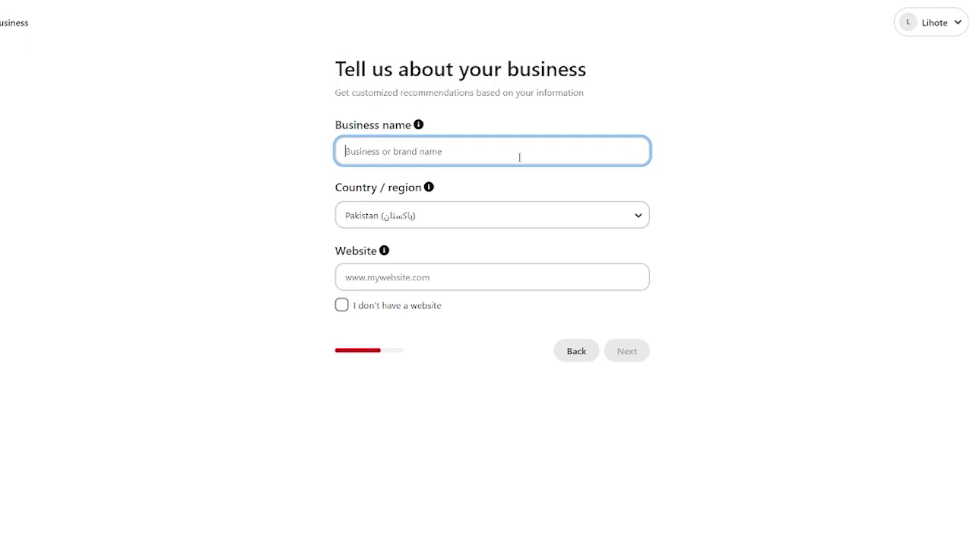
text(J)
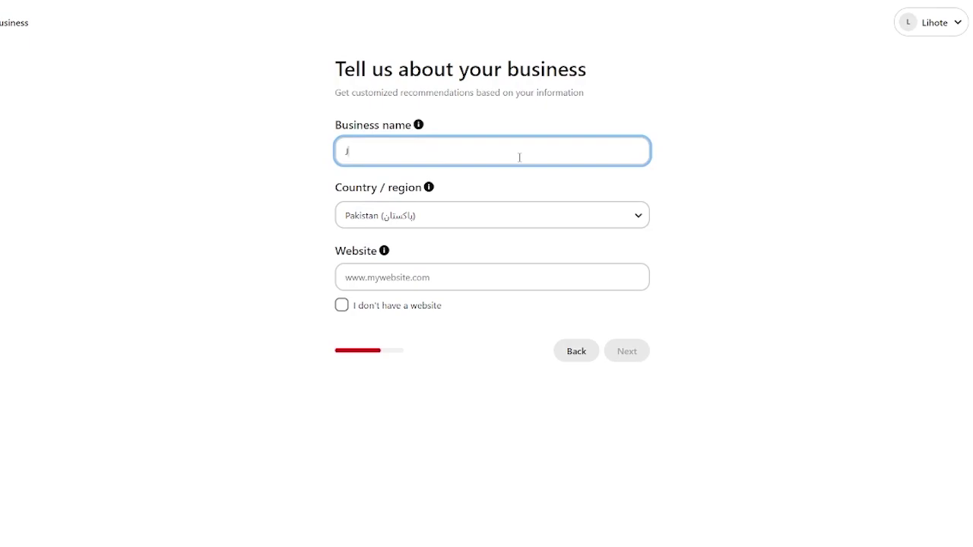
text(ohns Apparel)
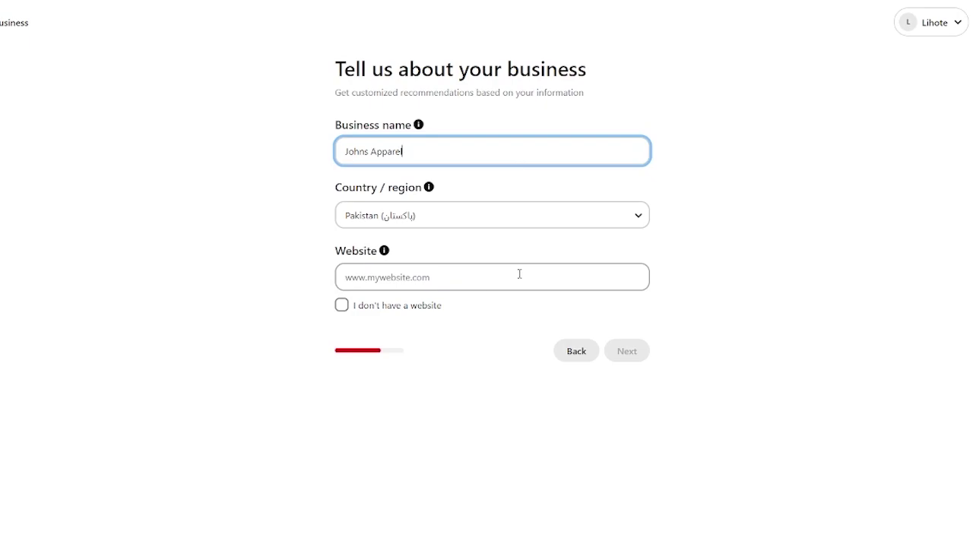
click(420, 307)
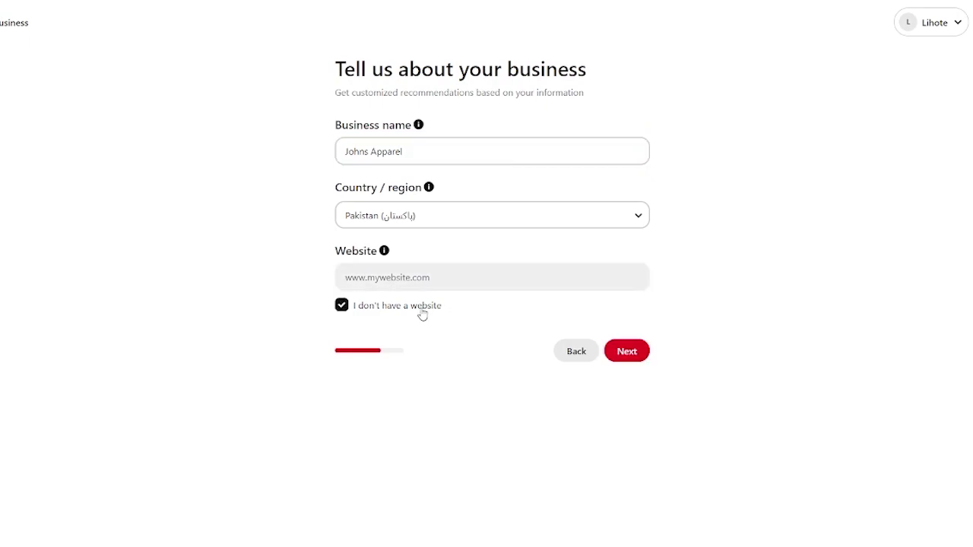
click(626, 353)
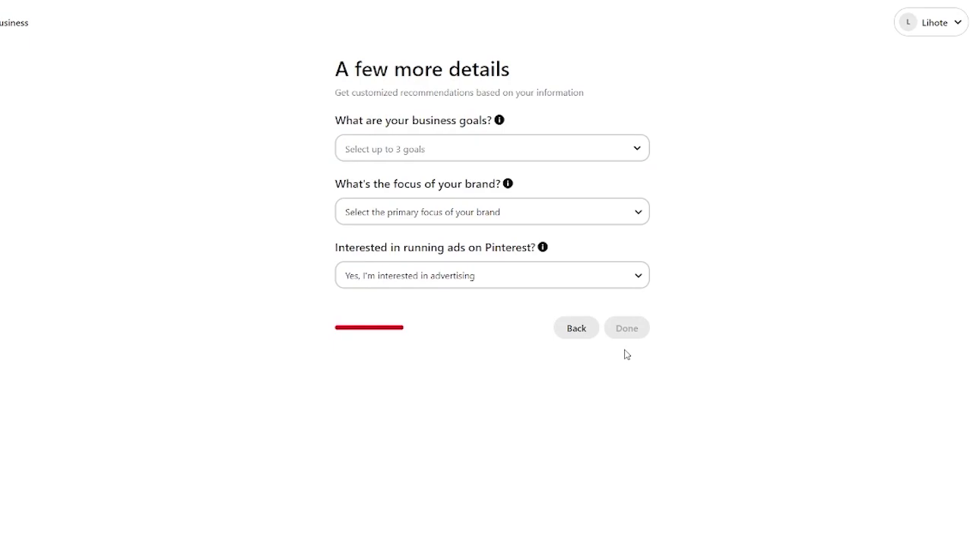
Set the business goals to Increase online sales, Generate more leads and Grow brand awareness, and the brand focus to Fashion.
click(621, 148)
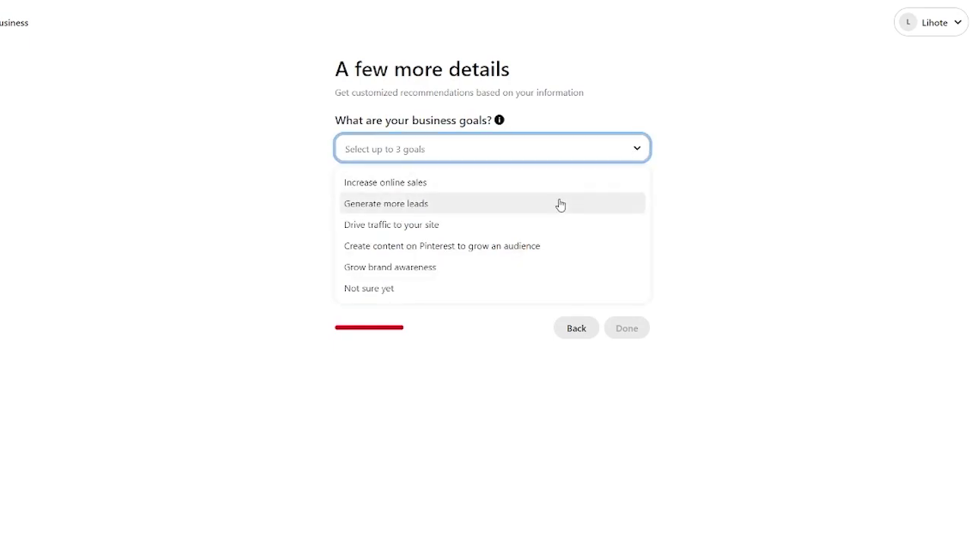
click(498, 183)
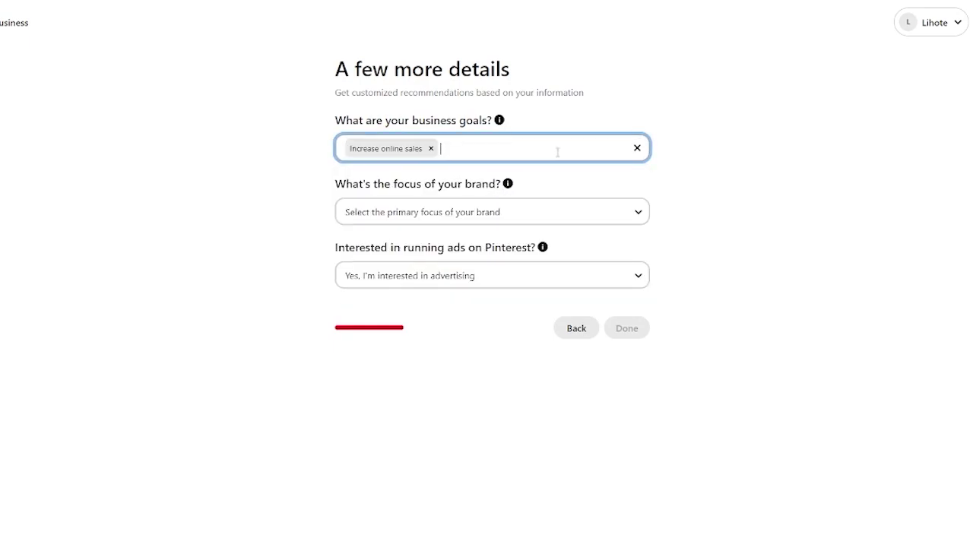
click(557, 152)
click(483, 205)
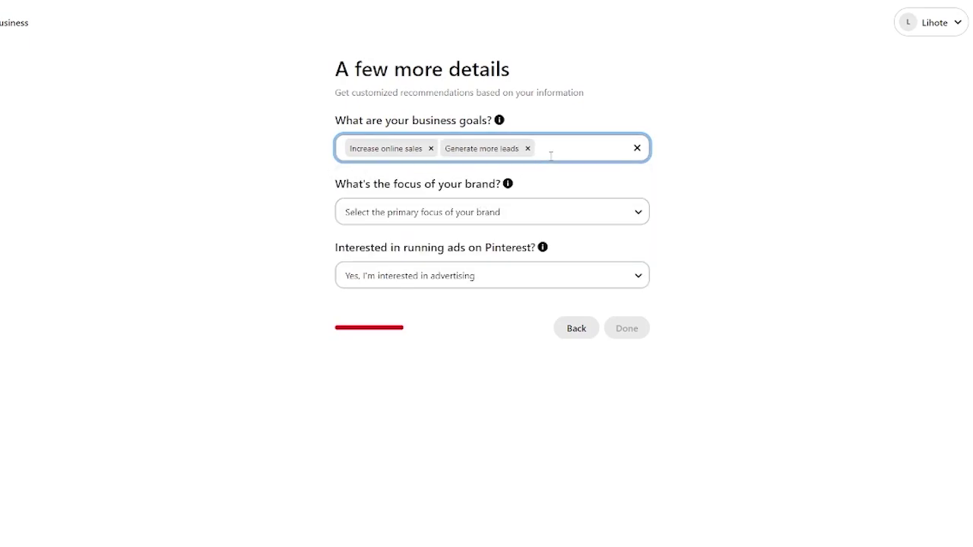
click(575, 148)
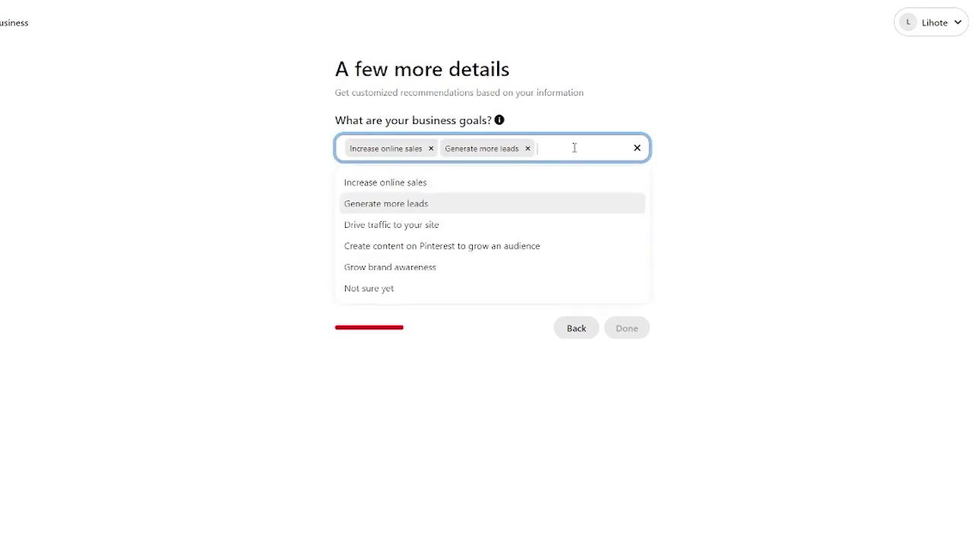
click(444, 268)
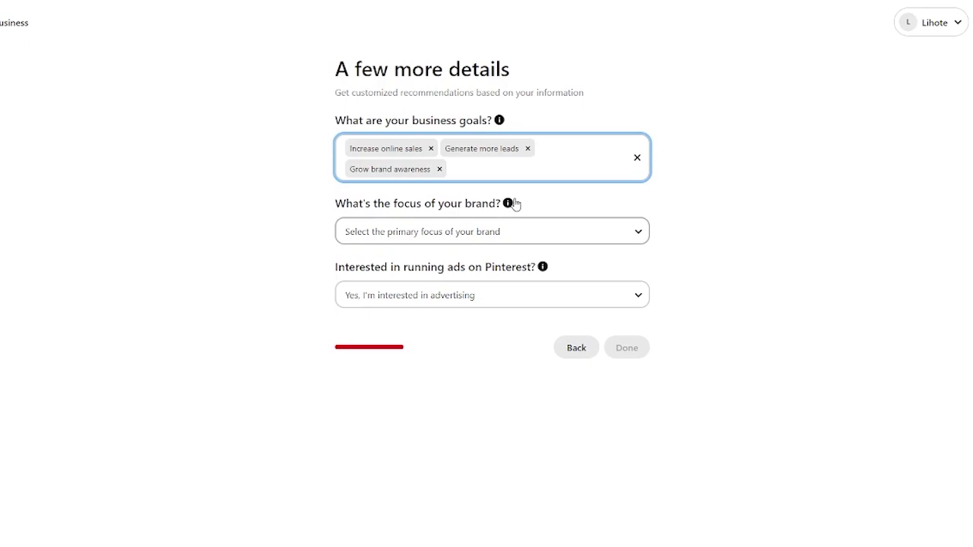
click(586, 161)
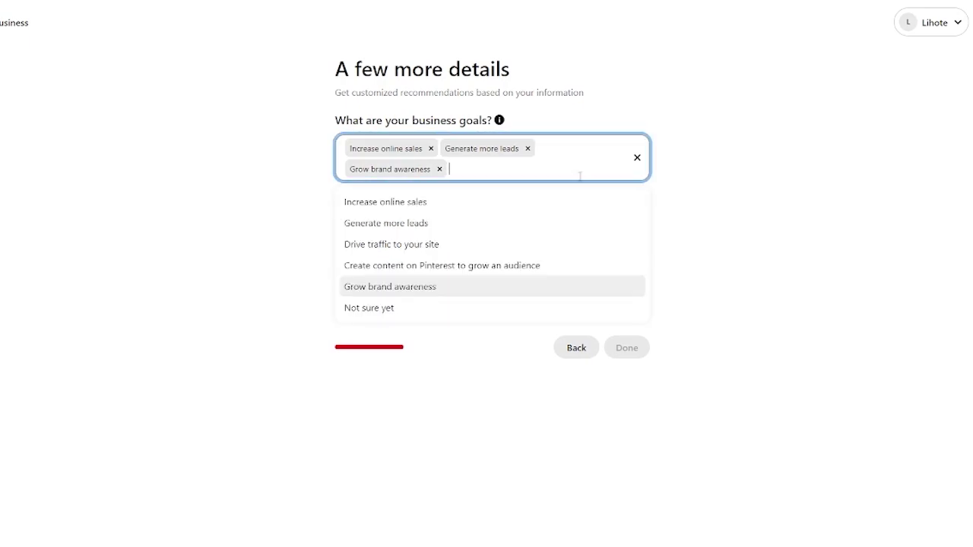
click(434, 244)
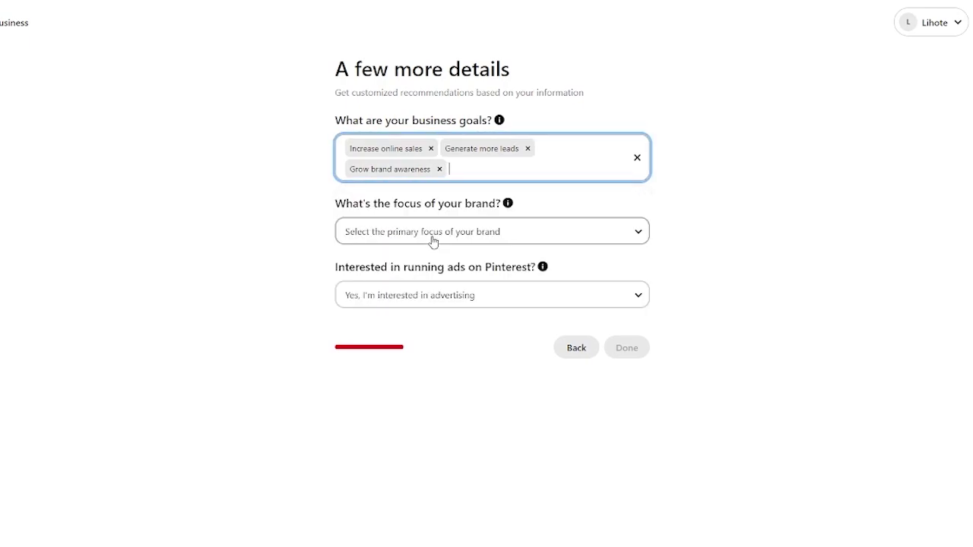
click(477, 232)
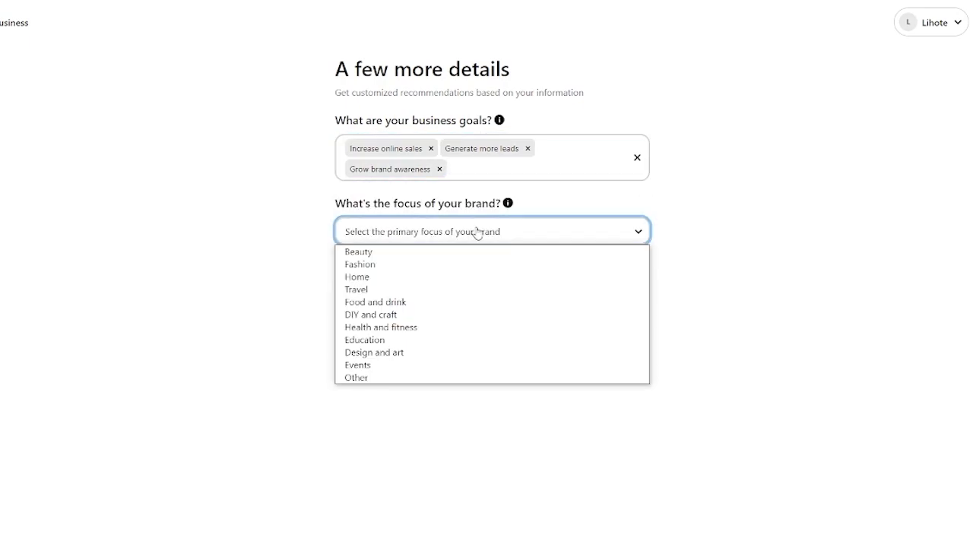
click(431, 264)
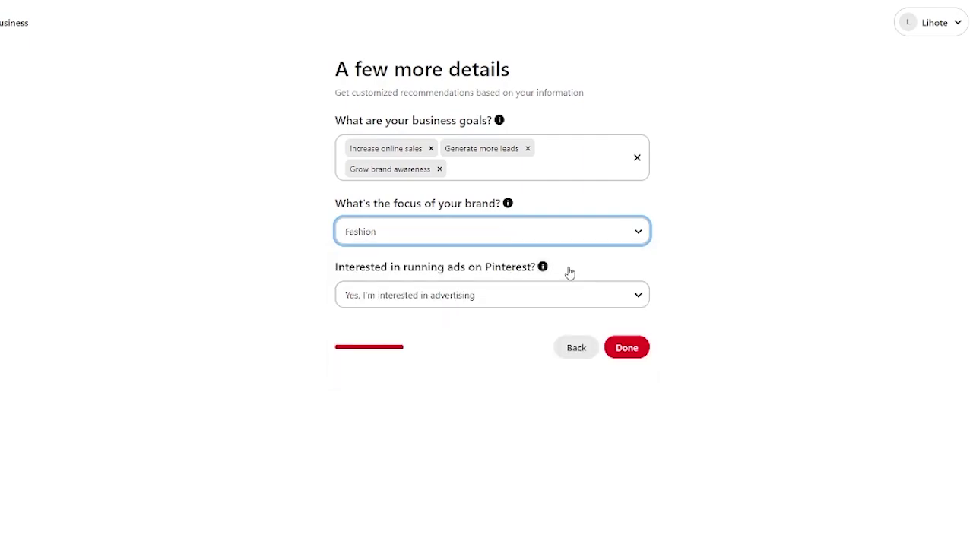
Complete the business account setup and upload a new profile photo from the downloaded images.
double_click(627, 343)
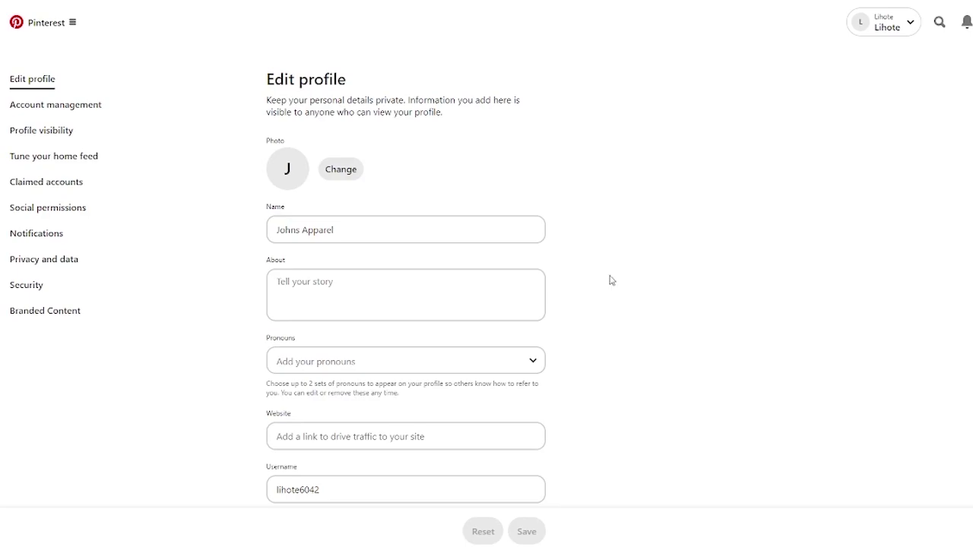
scroll(612, 281, down, 1)
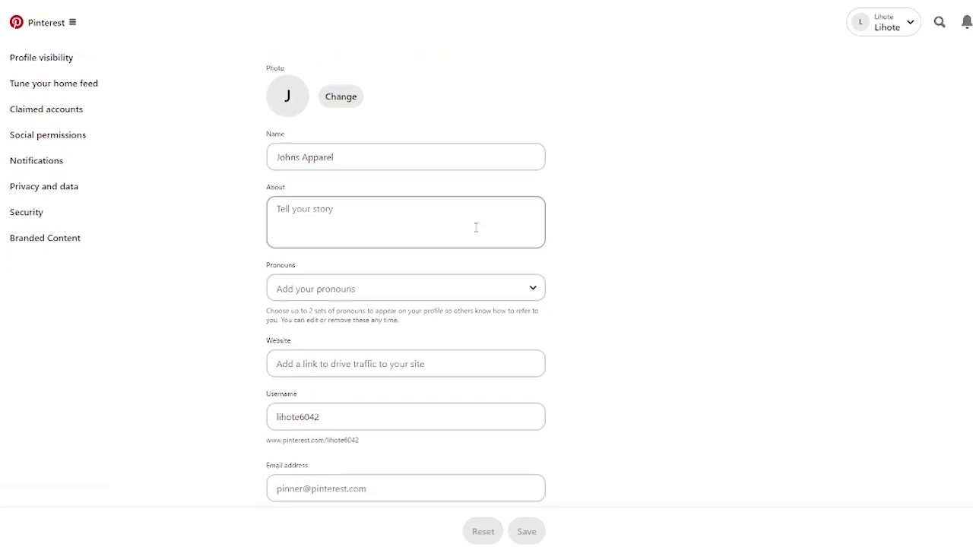
click(476, 225)
scroll(396, 141, up, 1)
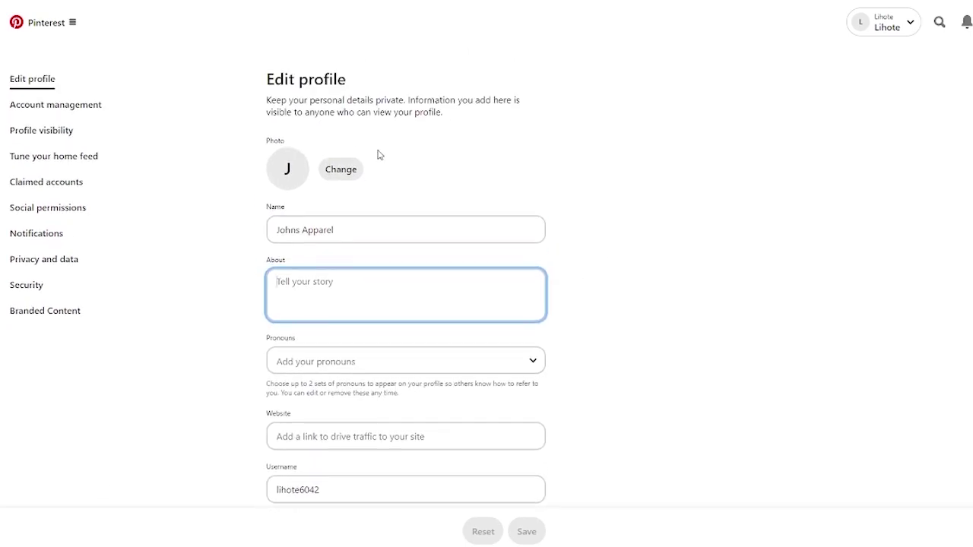
click(348, 174)
click(495, 302)
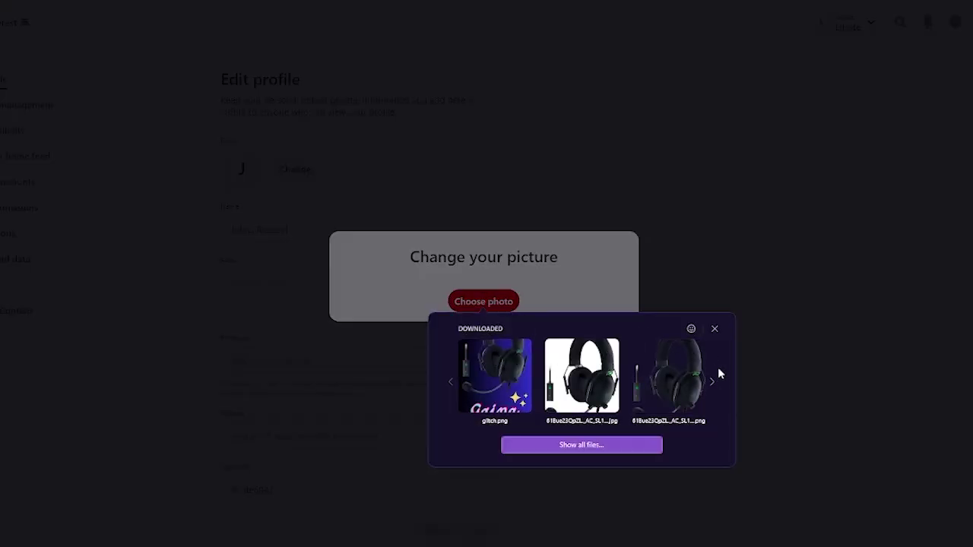
click(684, 376)
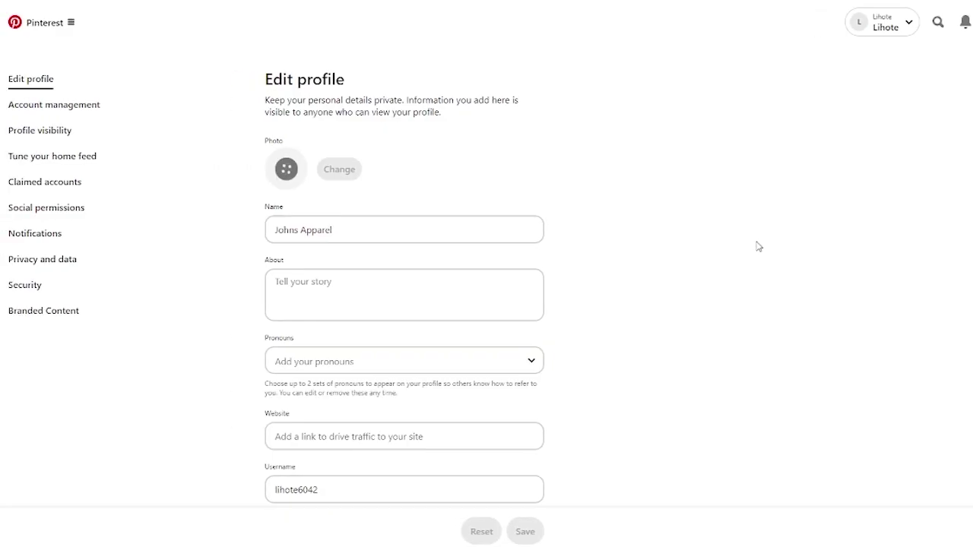
Set the profile's pronouns to he/him, leave the remaining profile fields as they are, and save the profile.
click(461, 289)
scroll(589, 335, down, 3)
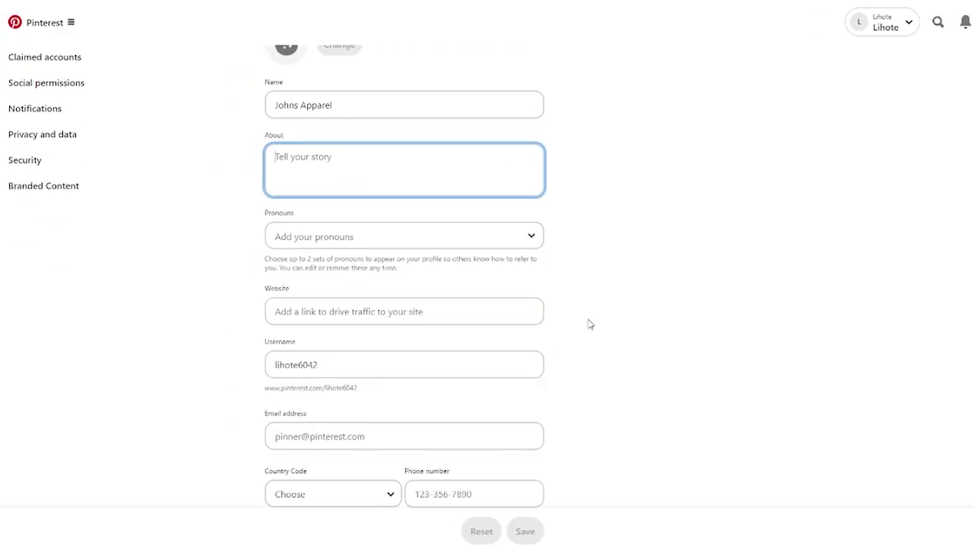
click(498, 164)
click(472, 169)
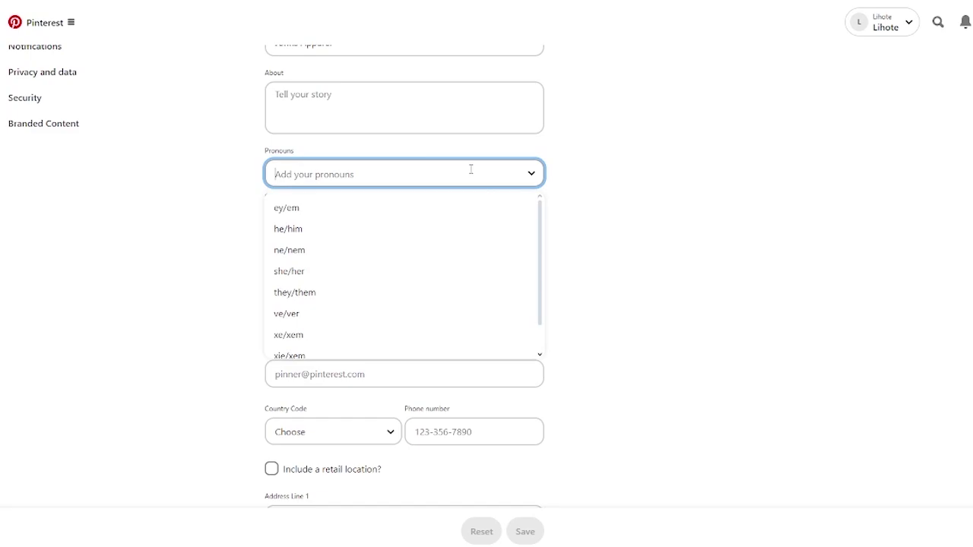
click(357, 229)
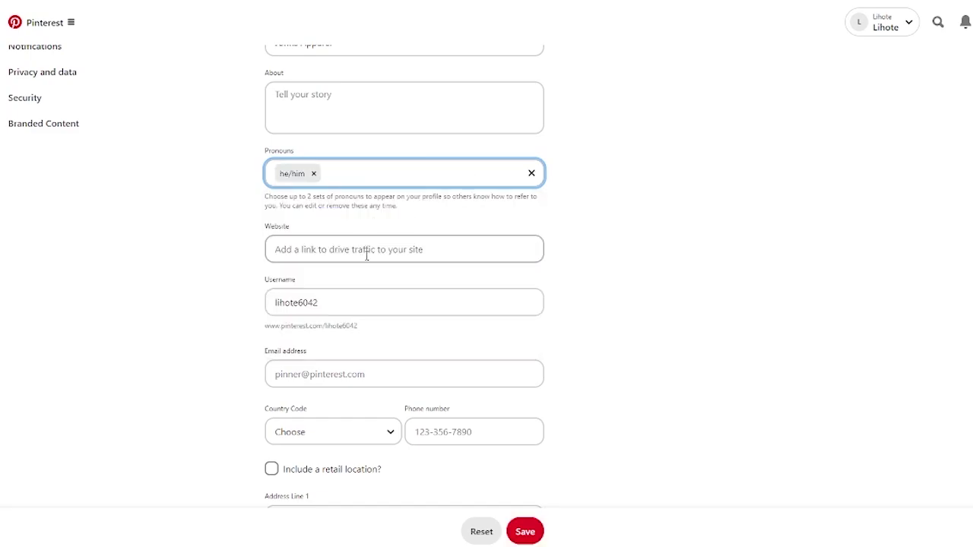
scroll(364, 259, down, 3)
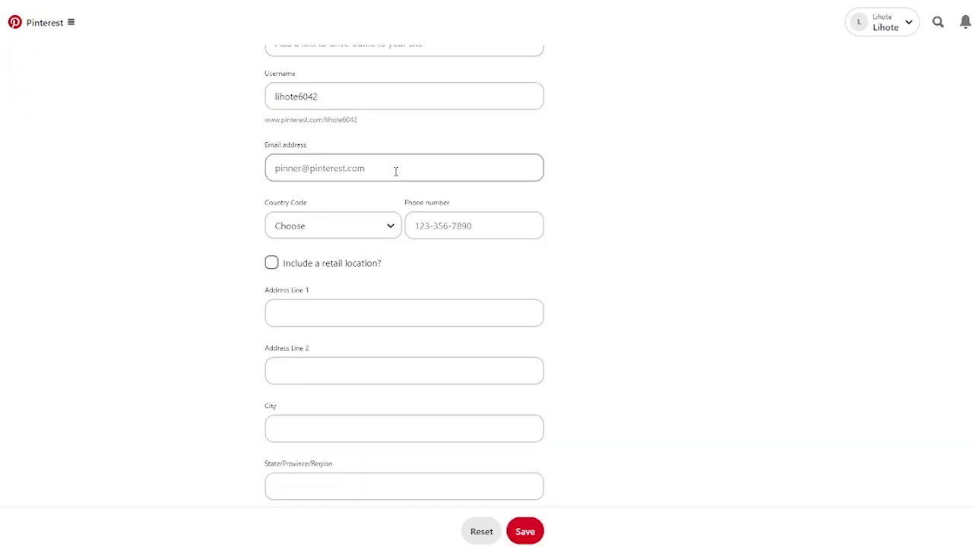
scroll(396, 171, down, 3)
scroll(396, 162, up, 8)
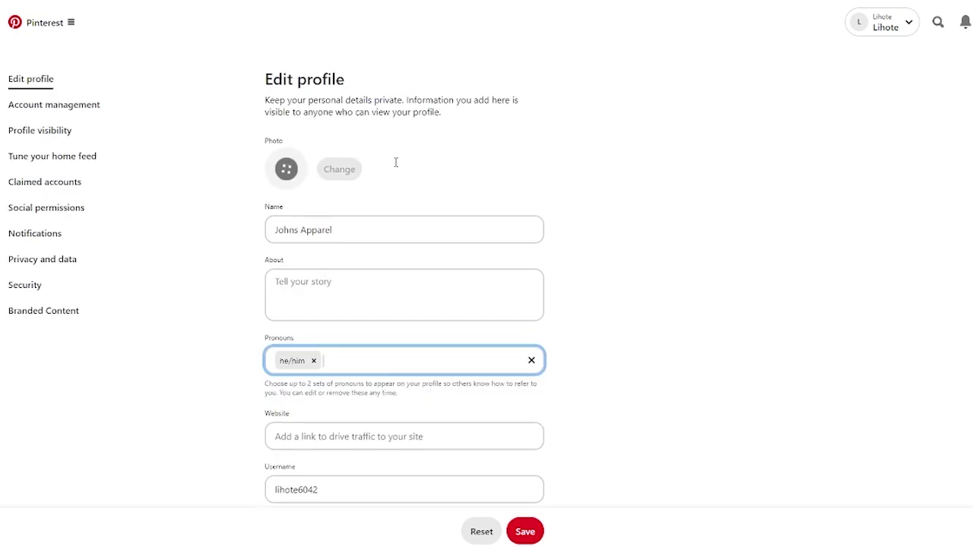
click(400, 294)
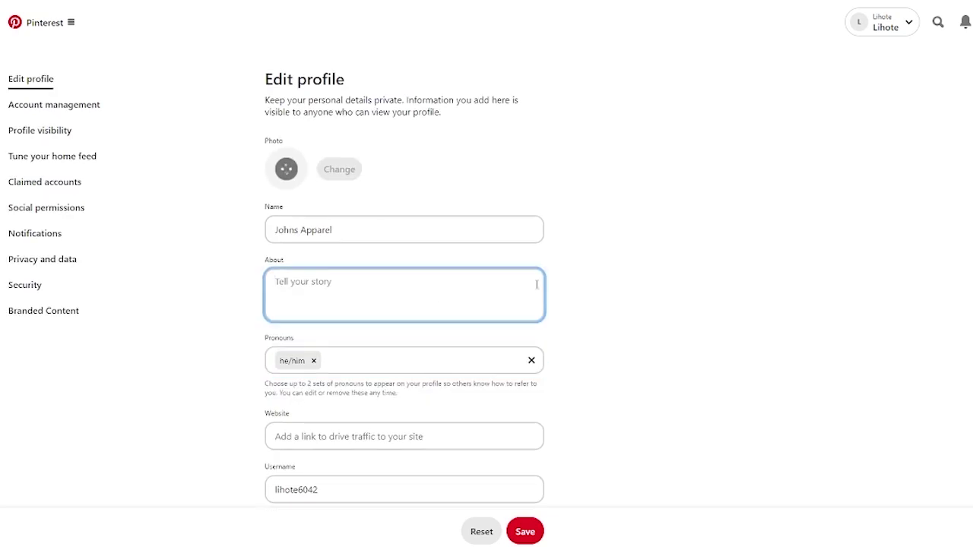
scroll(560, 347, down, 10)
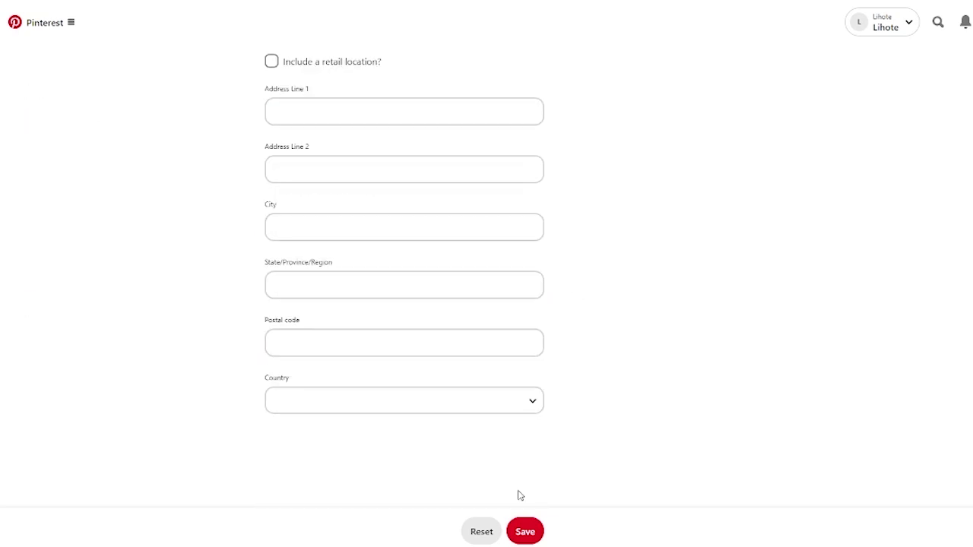
click(524, 534)
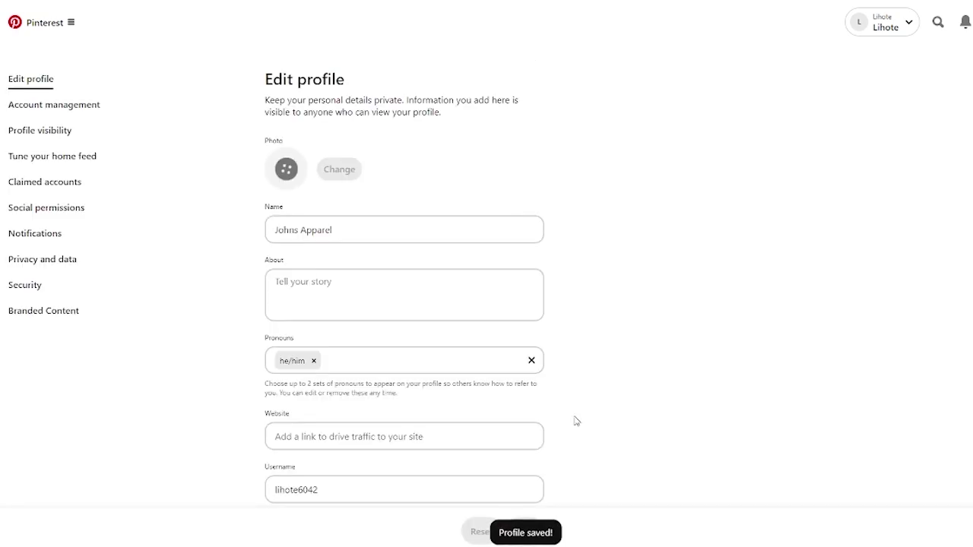
Examine the account management settings, from the personal information to the business account goals and deletion options.
click(69, 99)
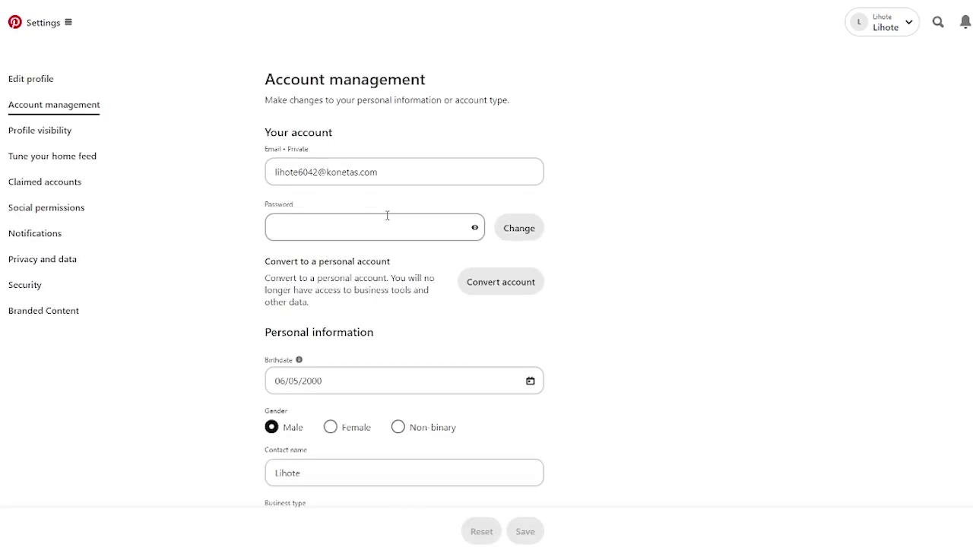
scroll(388, 216, down, 10)
scroll(388, 220, up, 10)
scroll(388, 220, down, 10)
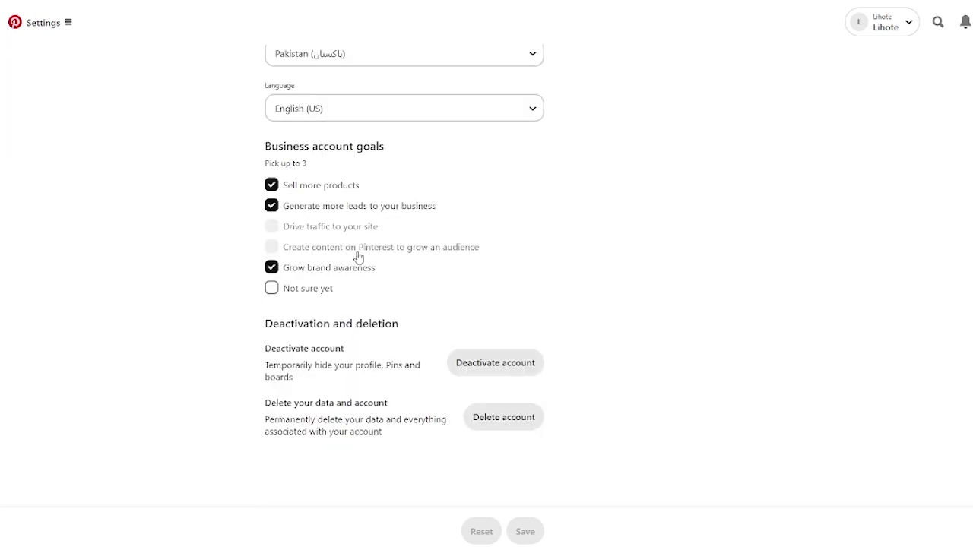
scroll(535, 436, up, 10)
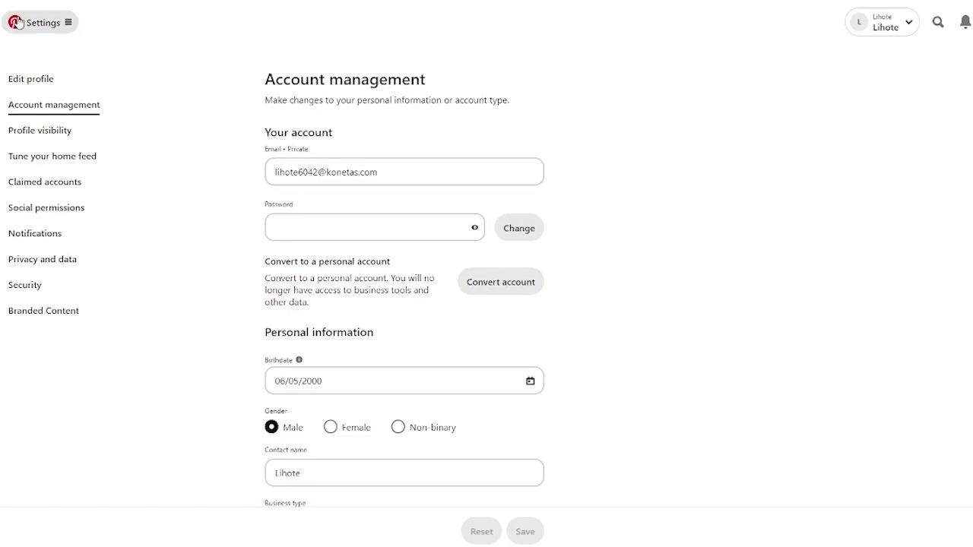
Open the Business Hub and look over its performance and help sections.
click(44, 22)
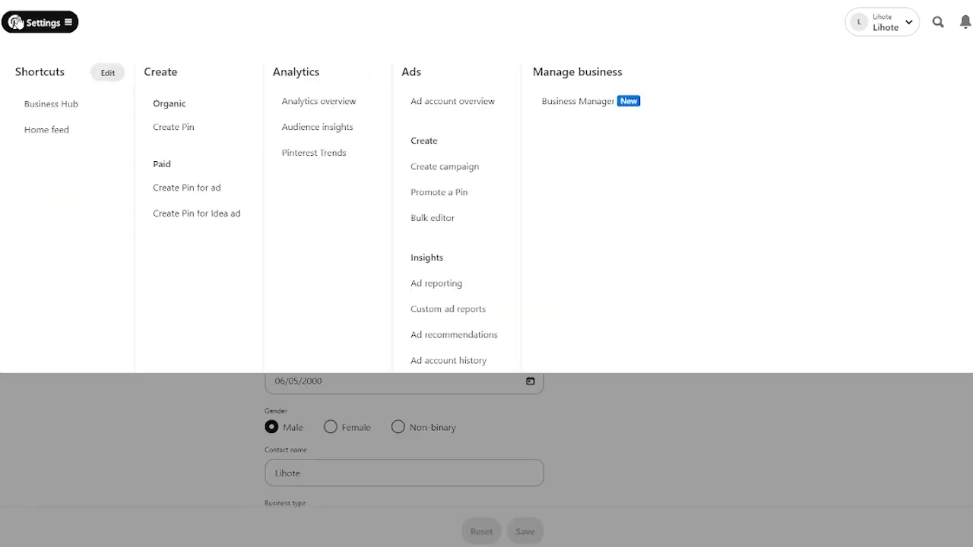
click(61, 104)
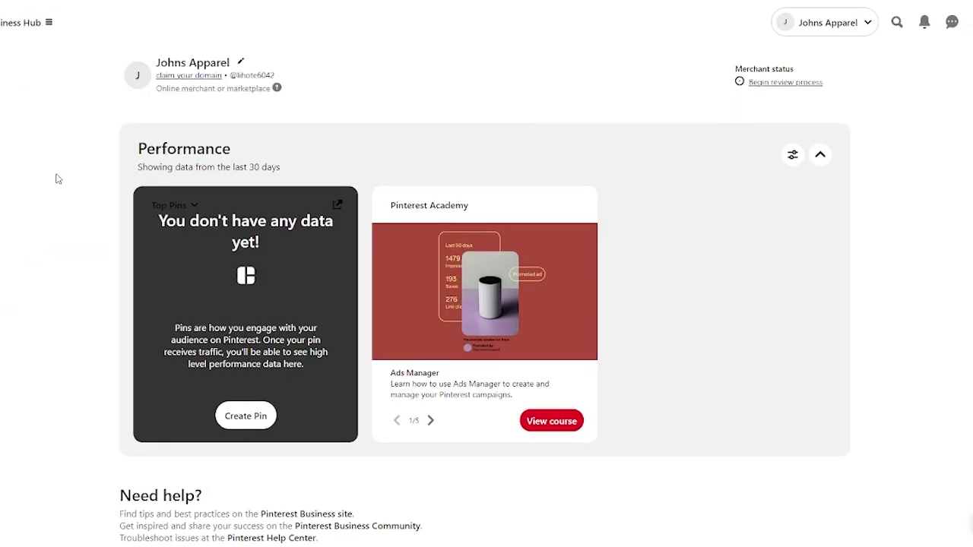
scroll(57, 178, down, 1)
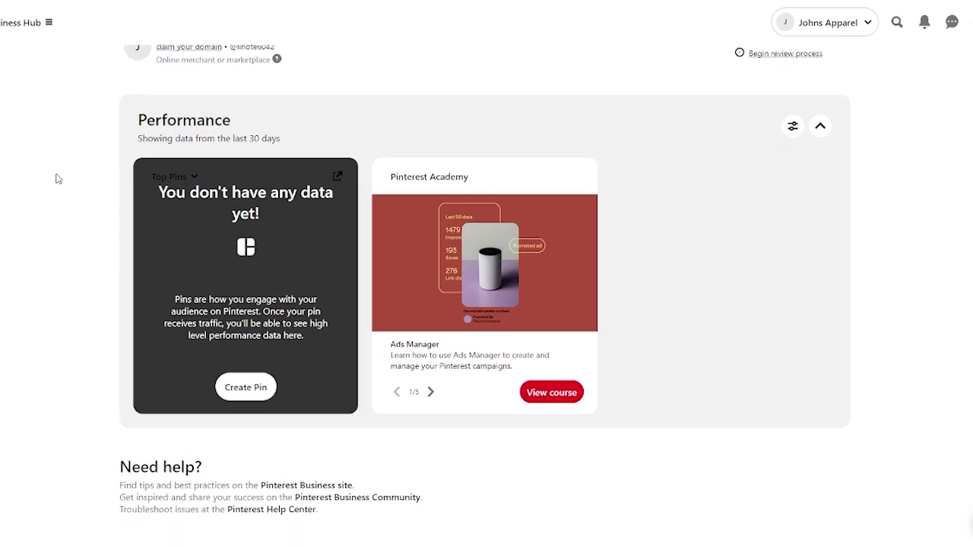
scroll(60, 174, up, 1)
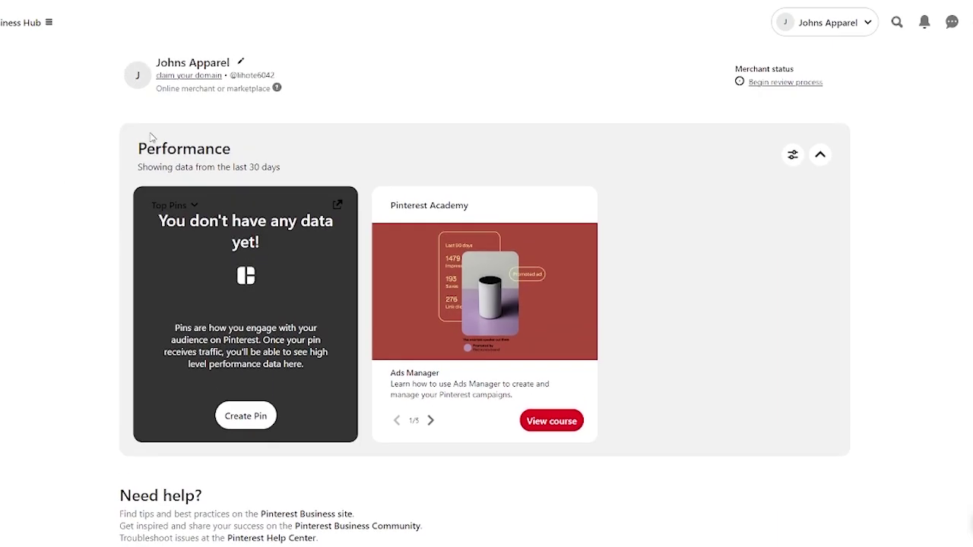
Start creating a Pin for an ad, read through the four introduction pages, and dismiss them without taking the tour.
click(240, 430)
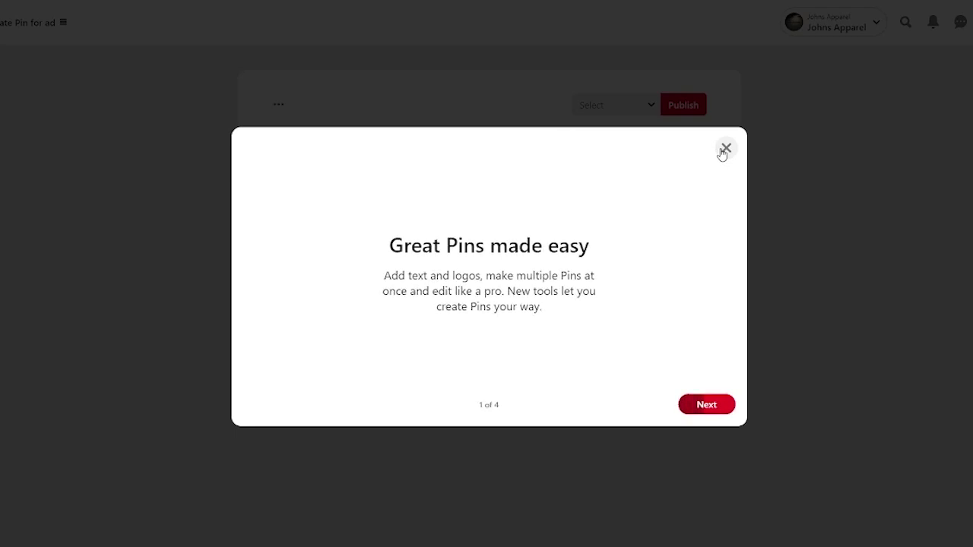
click(705, 407)
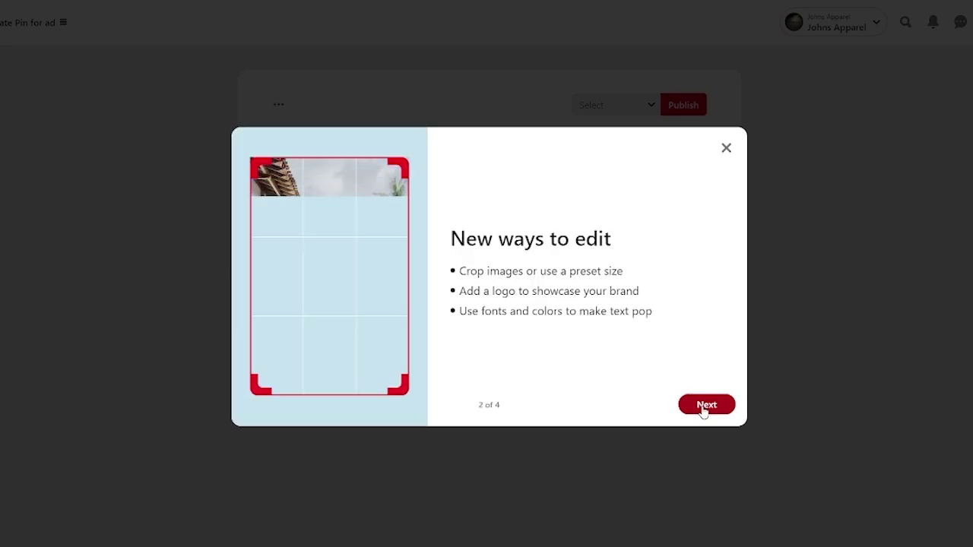
click(703, 407)
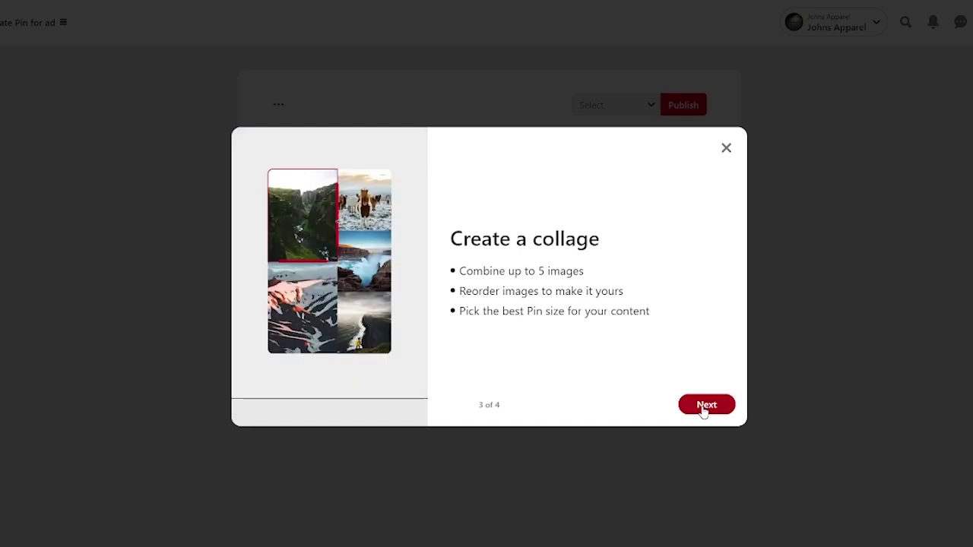
click(703, 406)
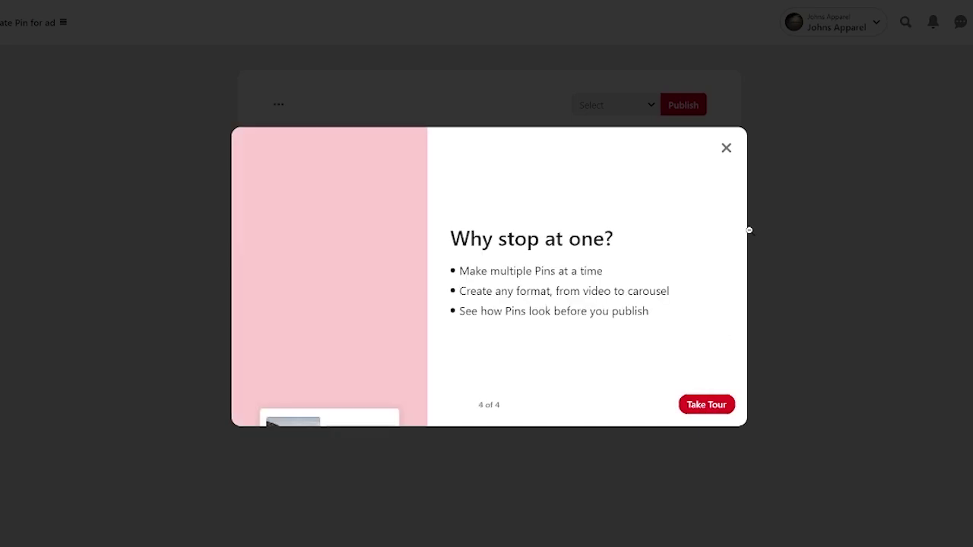
click(727, 149)
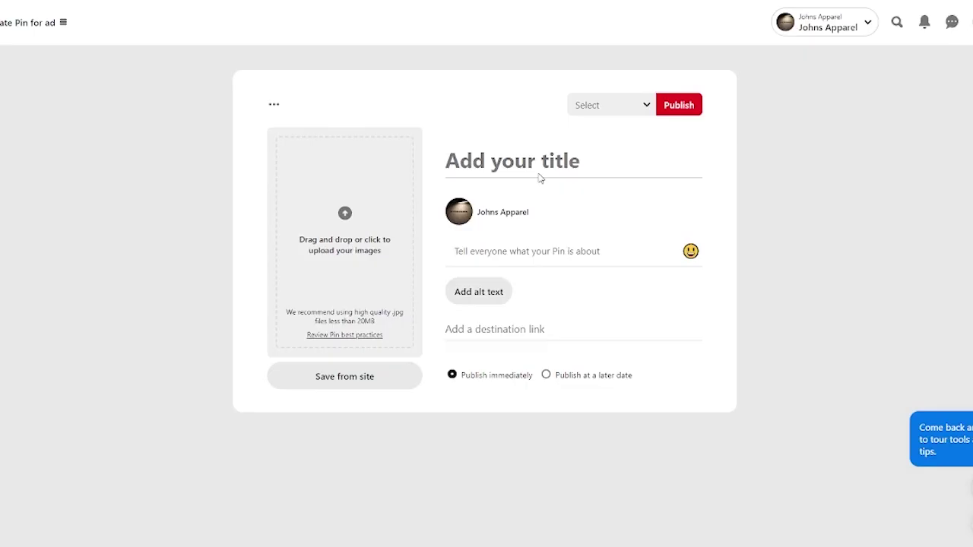
Upload glitch.png as the Pin's image and dismiss the overlay that opens over the Pin editor.
click(381, 232)
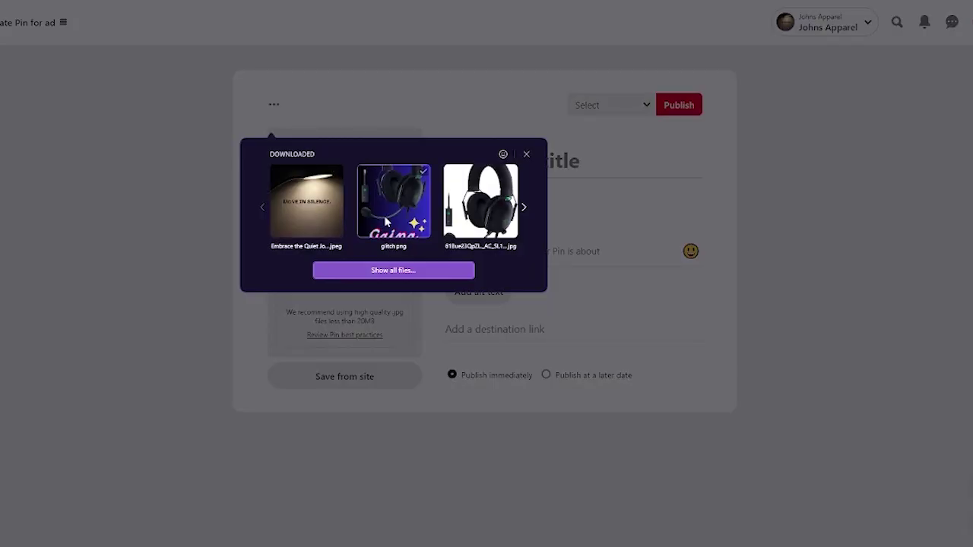
click(388, 218)
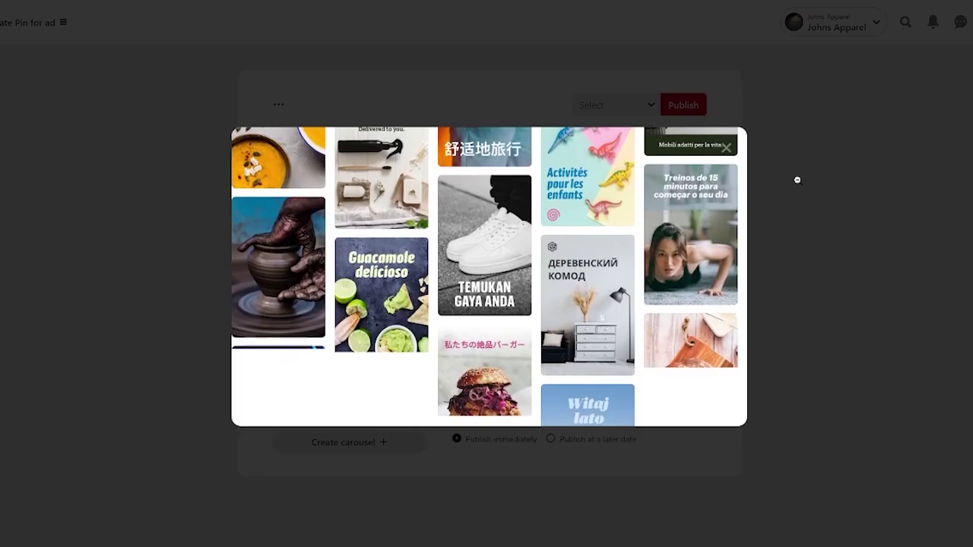
click(725, 146)
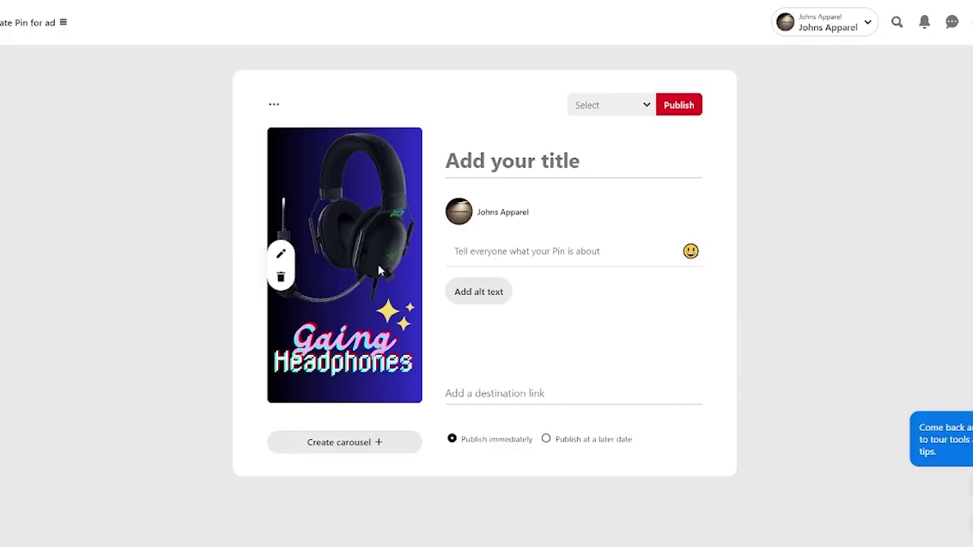
Give the Pin the title Exclusive Gaming HP.
click(534, 157)
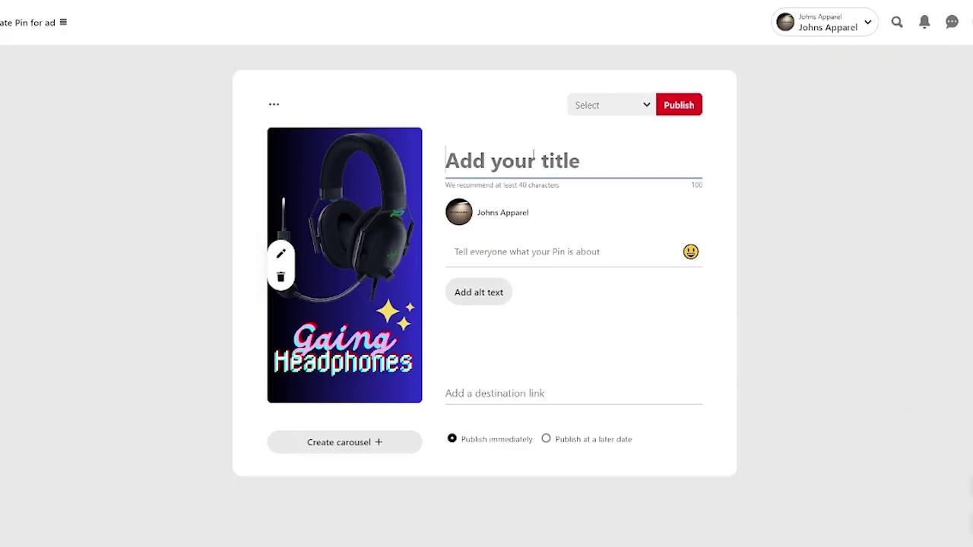
text(Excl)
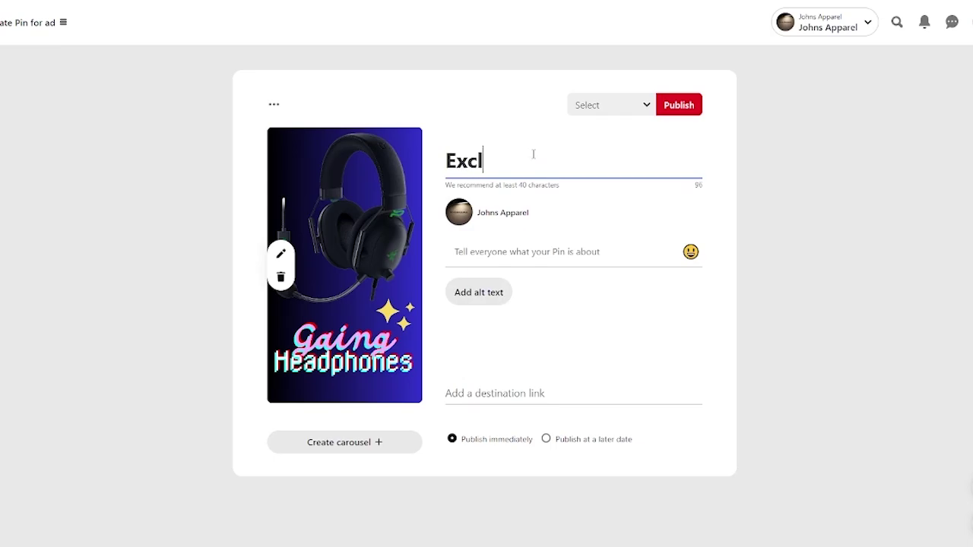
text(usive Ga mmm)
key(BackSpace)
key(BackSpace)
key(BackSpace)
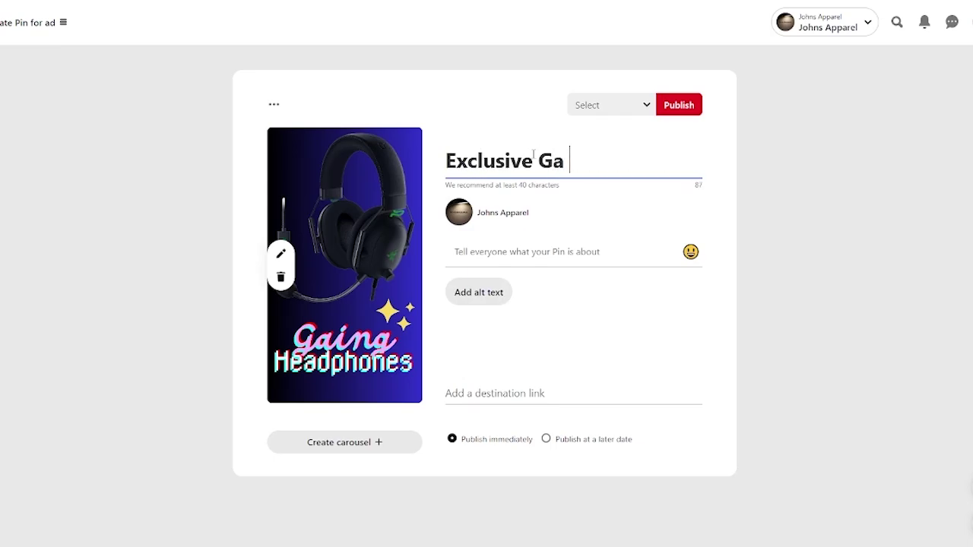
text(ming)
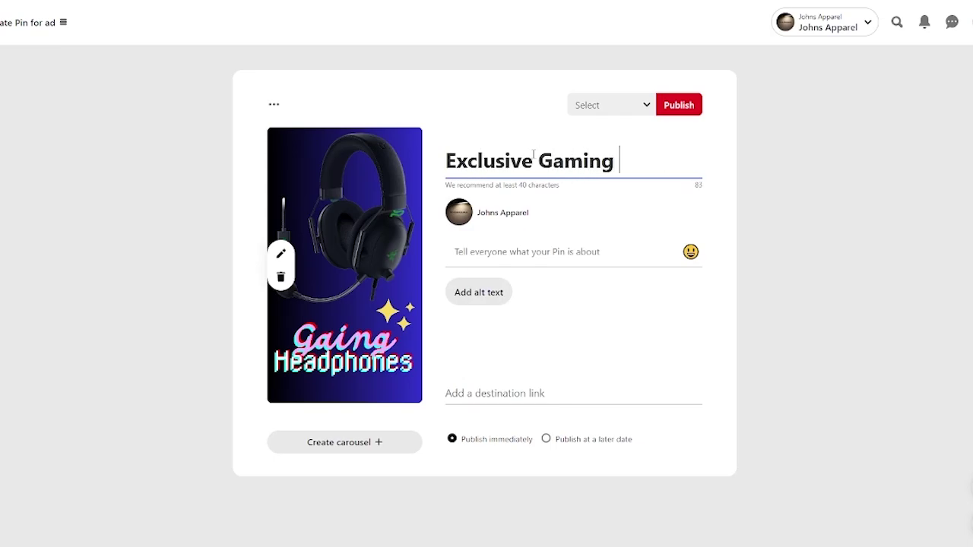
text( G)
key(BackSpace)
text(HP)
Leave the Pin's description and destination link blank and start a carousel with a slot for another image.
click(530, 254)
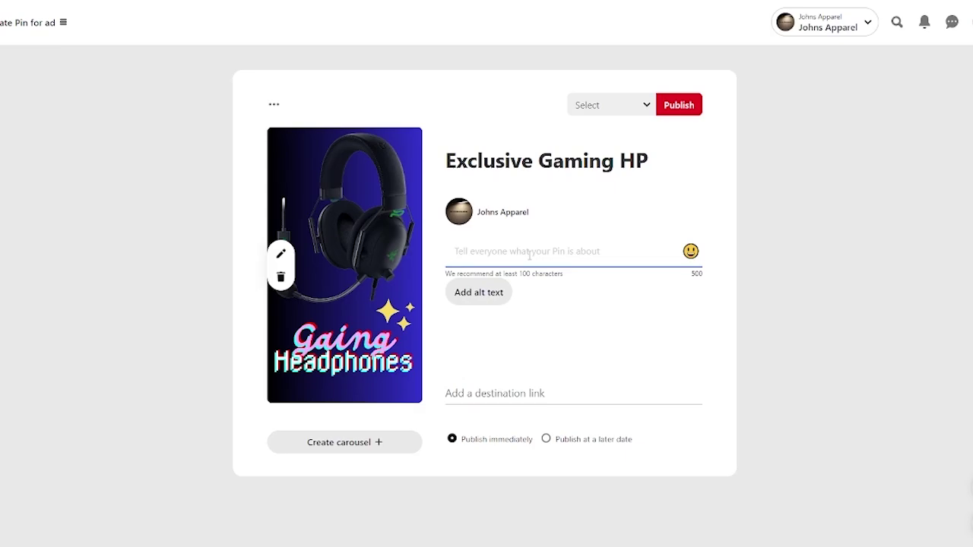
click(488, 395)
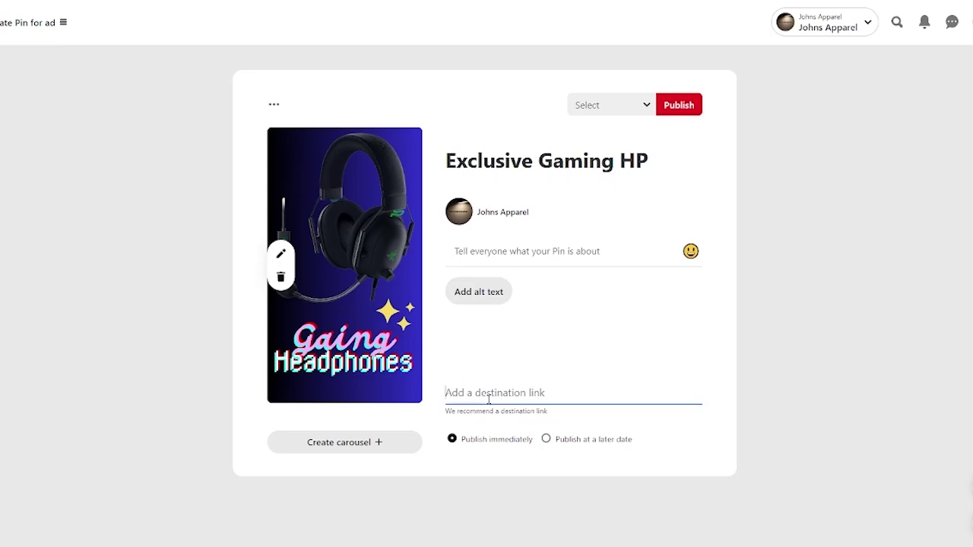
click(364, 439)
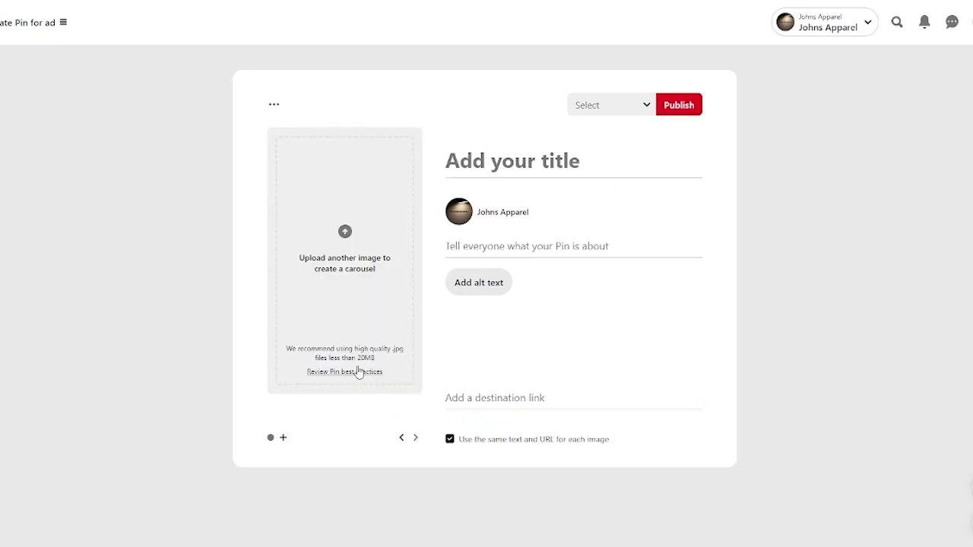
Add two more headset images to the carousel, the white-background 618ue23QpZL jpg second and the black-background version third.
click(352, 277)
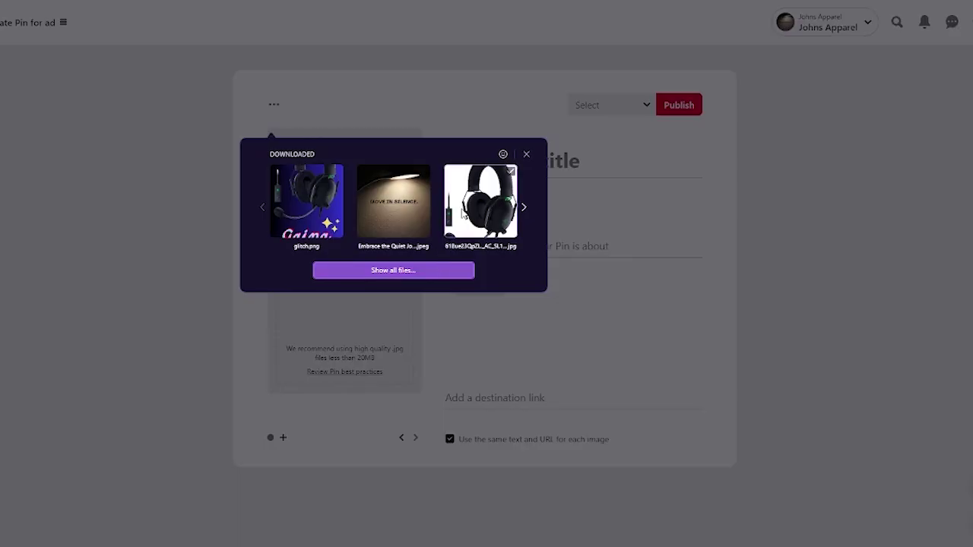
click(462, 214)
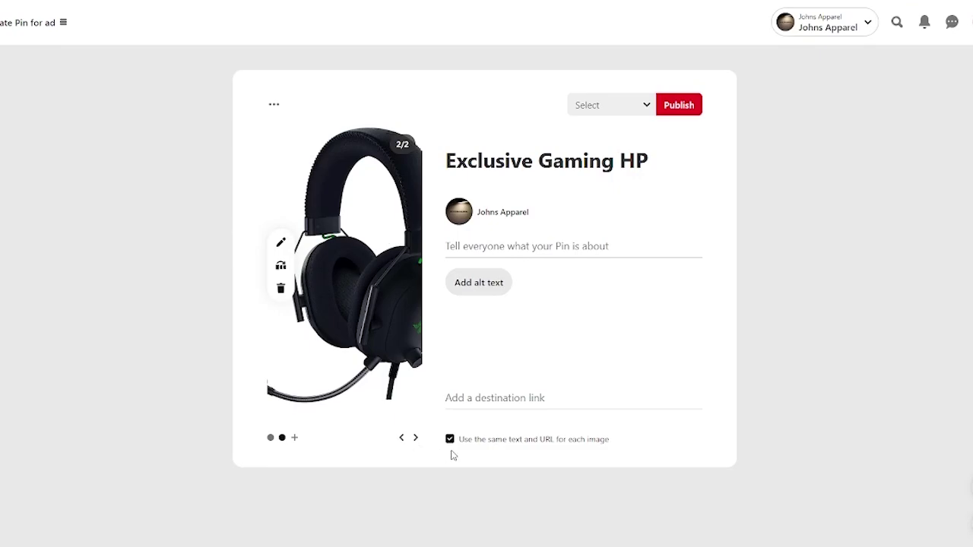
click(416, 439)
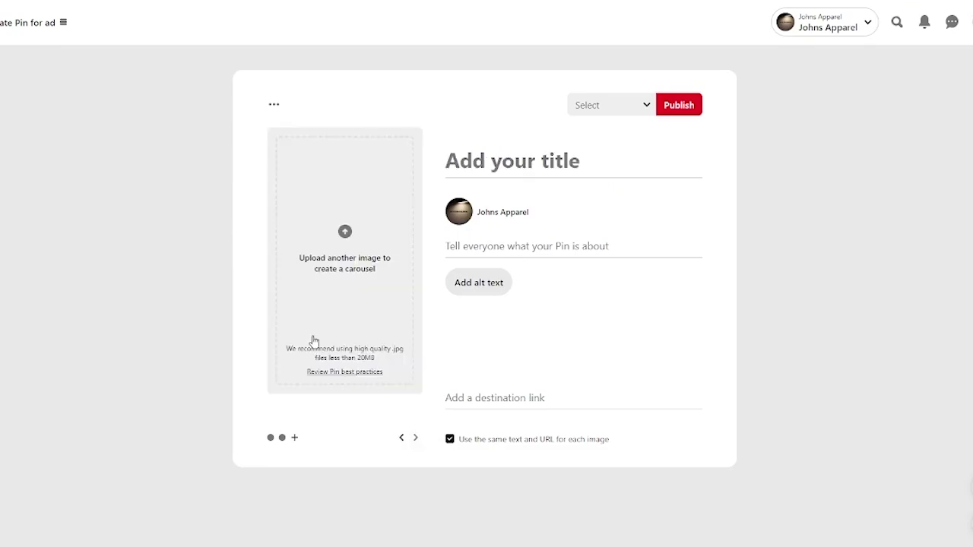
click(334, 274)
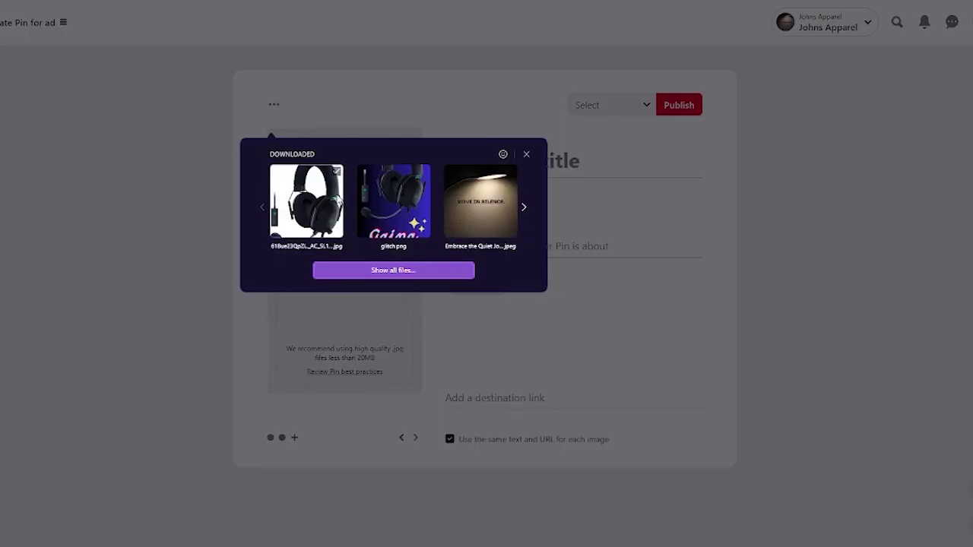
click(523, 208)
click(397, 200)
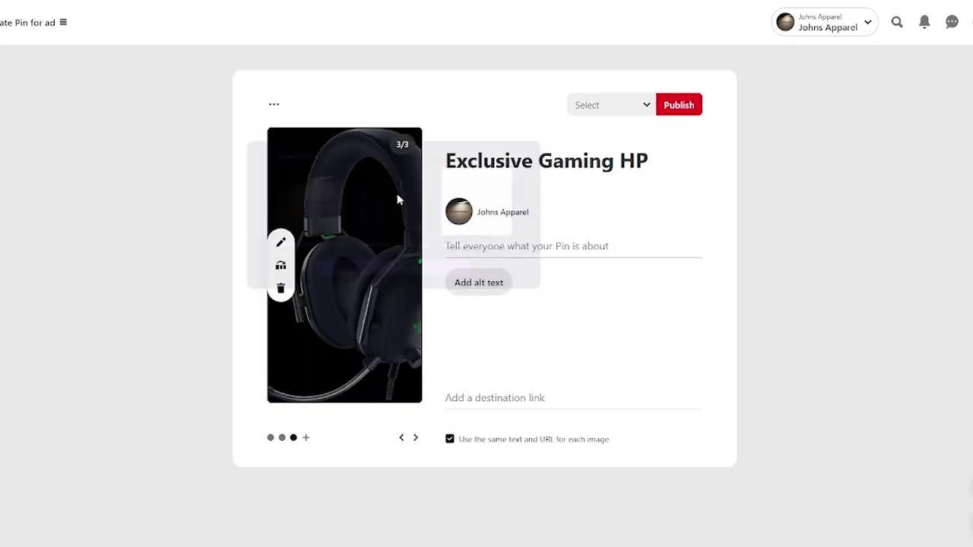
Publish the Pin to a new, non-secret board named dfsd and dismiss the browser extension offer.
click(679, 106)
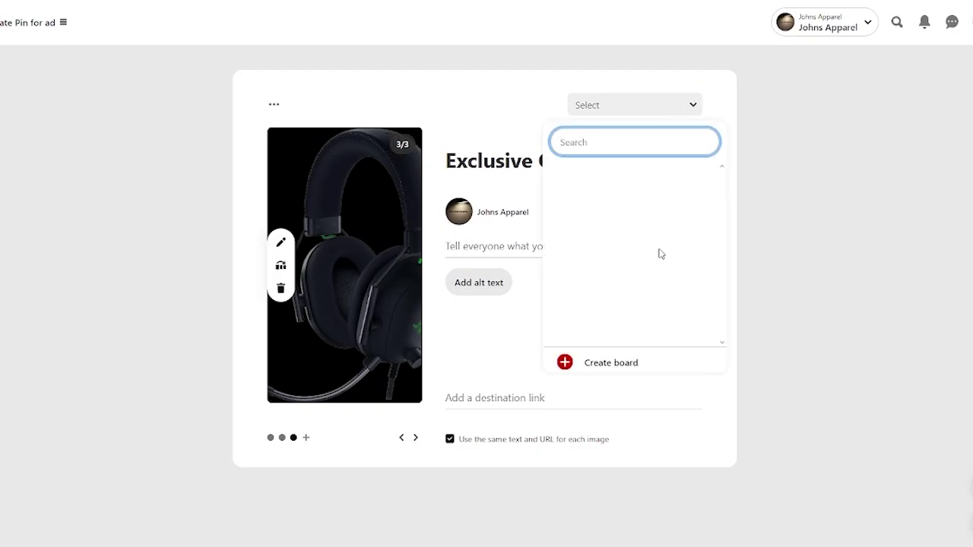
double_click(572, 362)
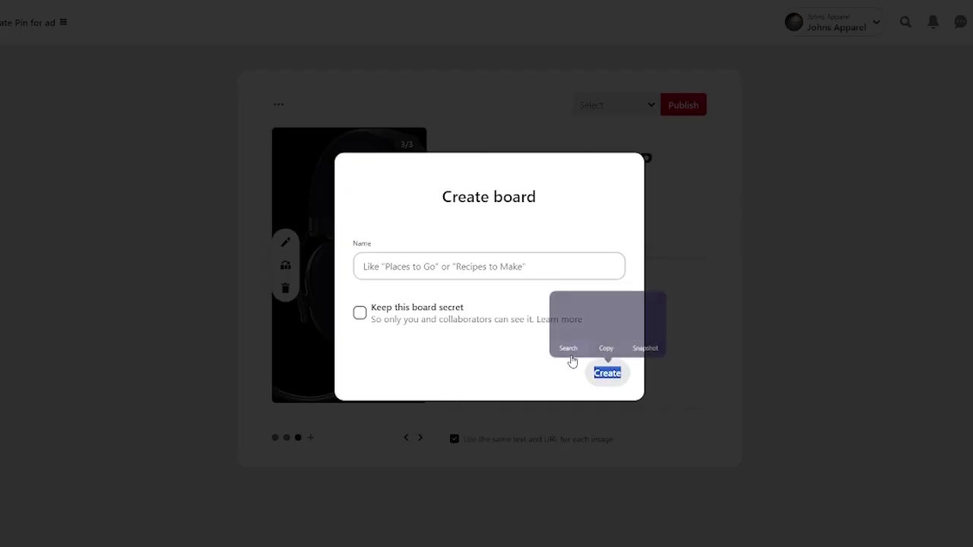
click(494, 275)
text(dfsd)
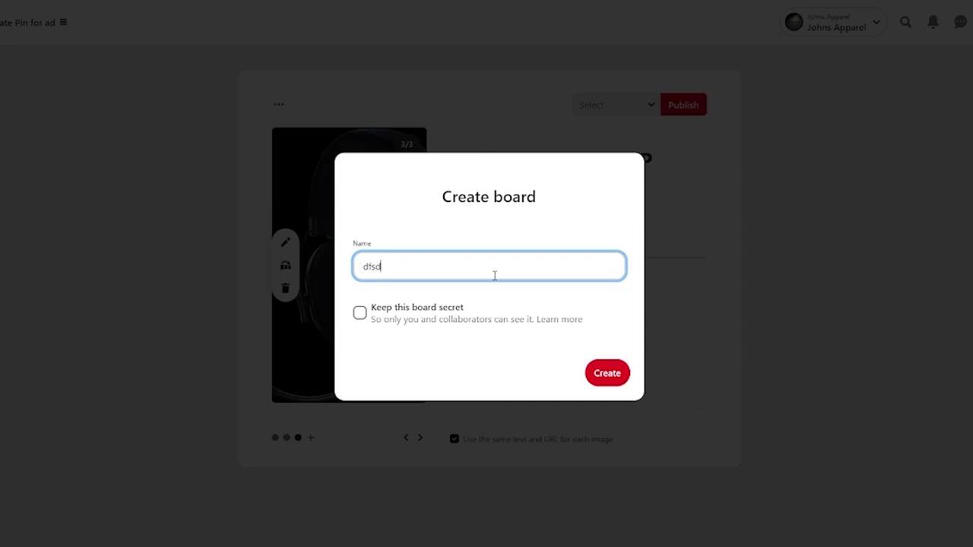
click(612, 380)
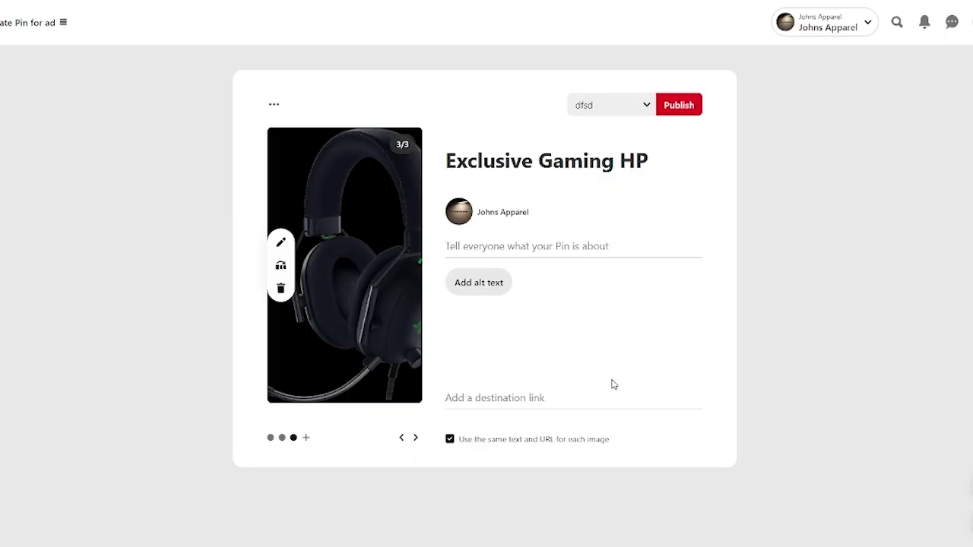
click(677, 111)
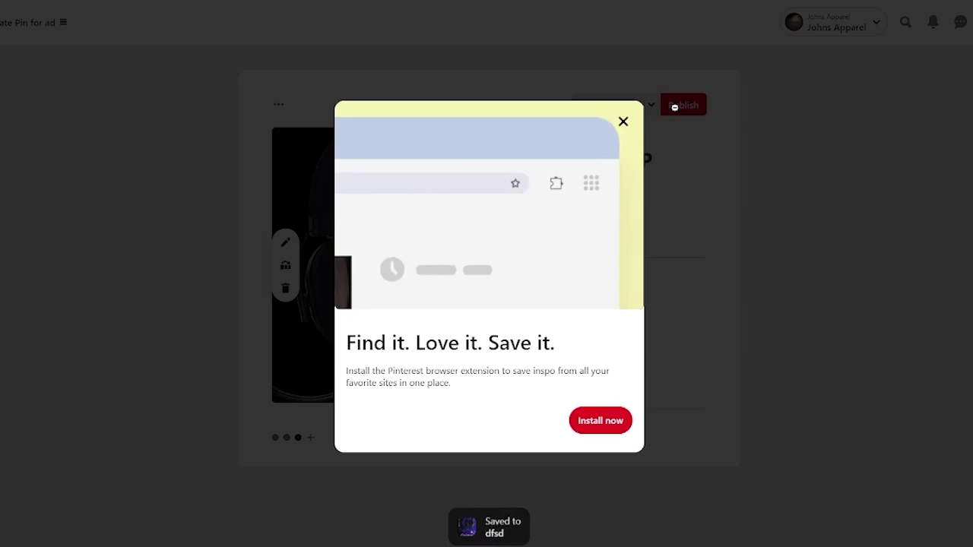
click(623, 122)
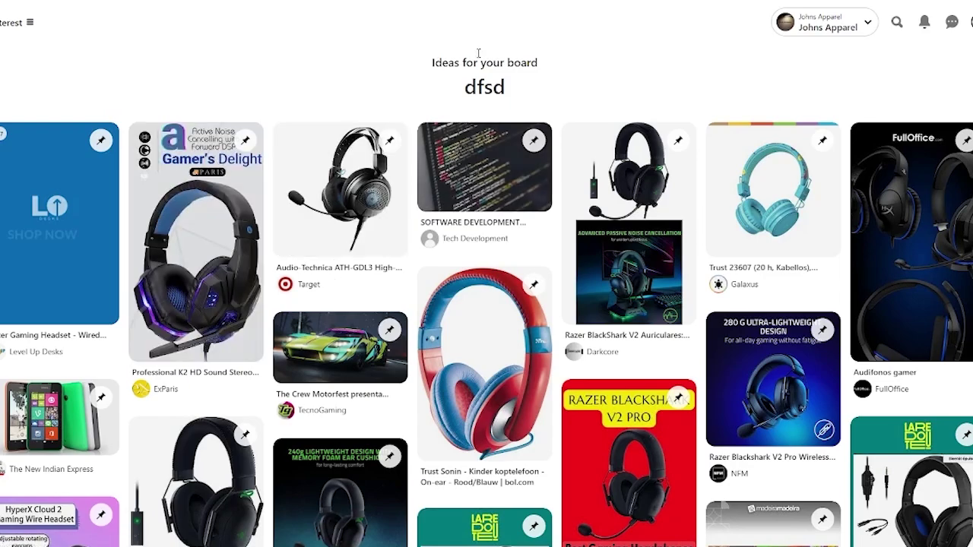
Check the ad accounts of the Johns Apparel business, and open the profile to view the published Pin.
click(816, 27)
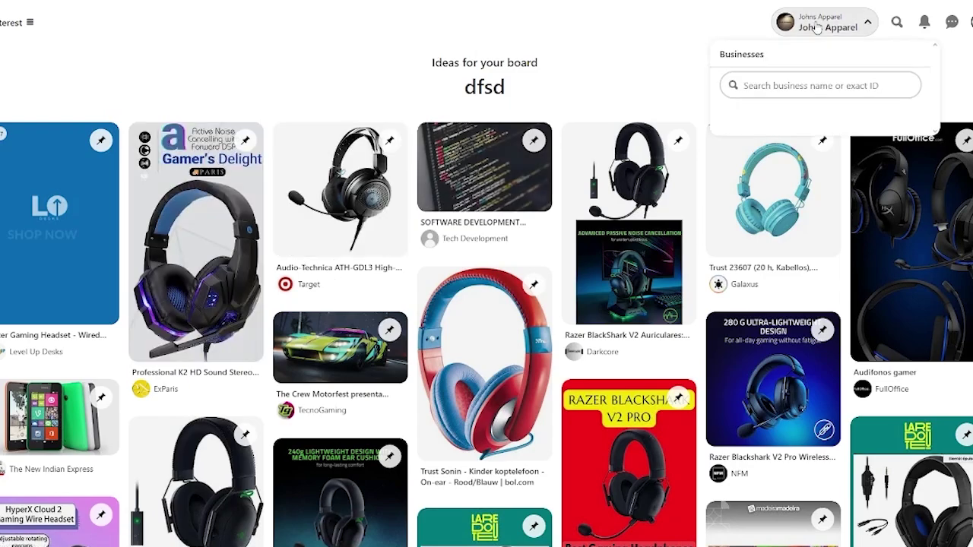
click(783, 118)
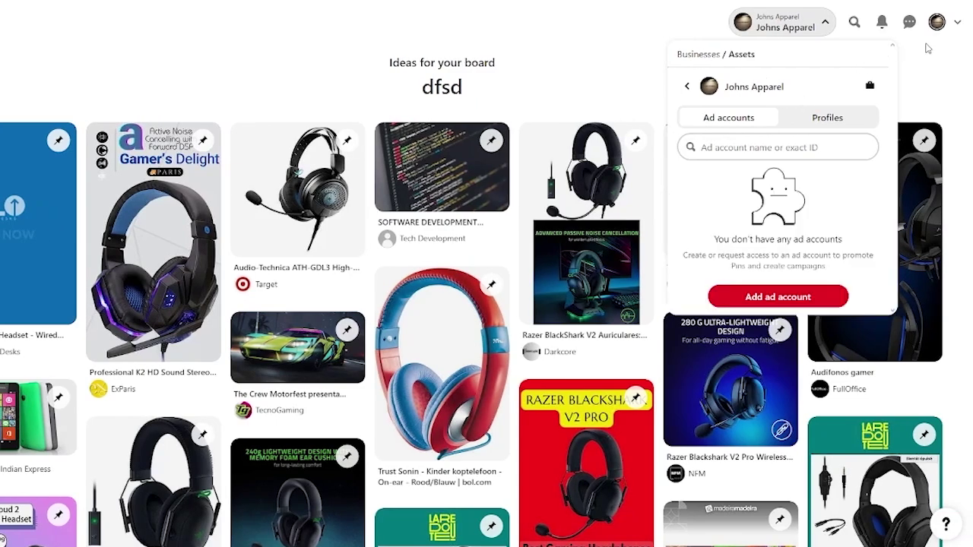
click(937, 23)
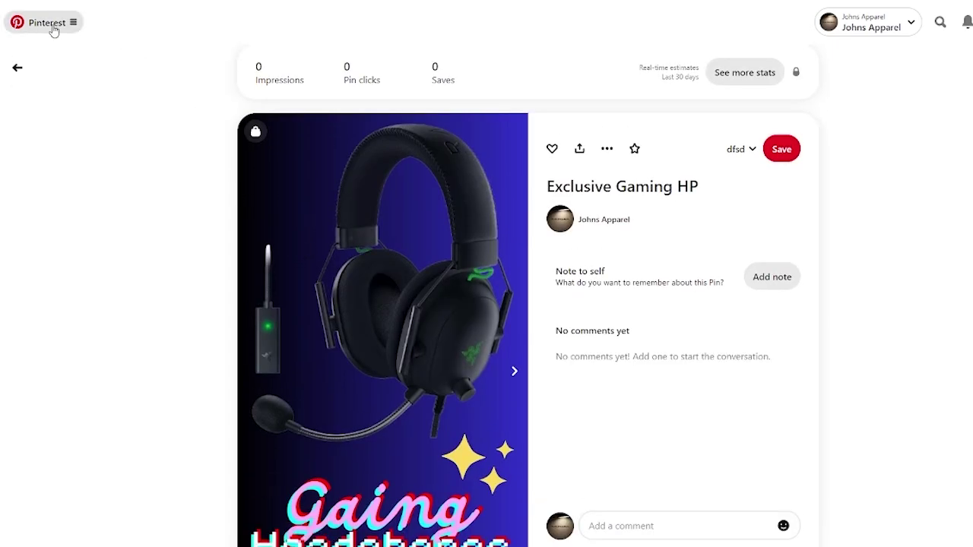
Go to the Business Hub and look over its Performance section and help links.
click(52, 24)
click(57, 100)
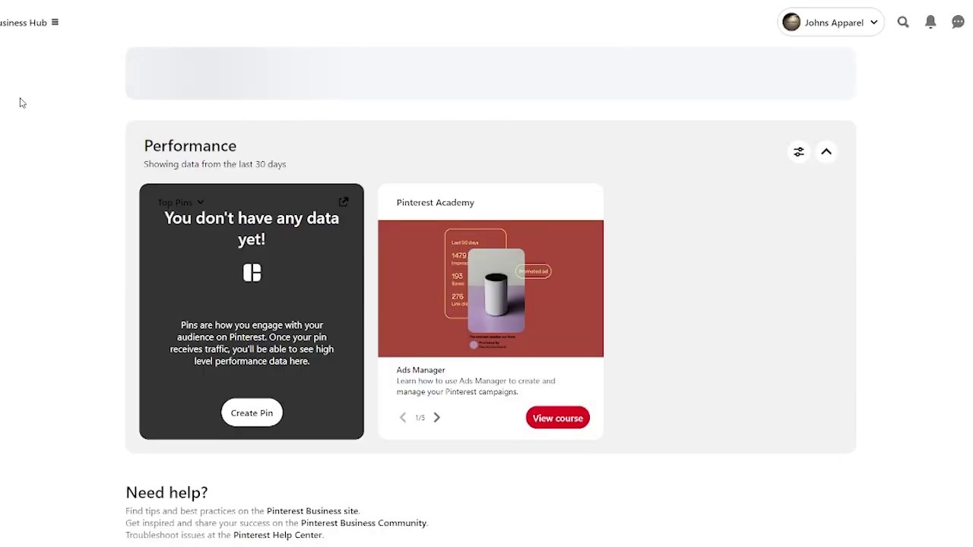
scroll(69, 178, down, 1)
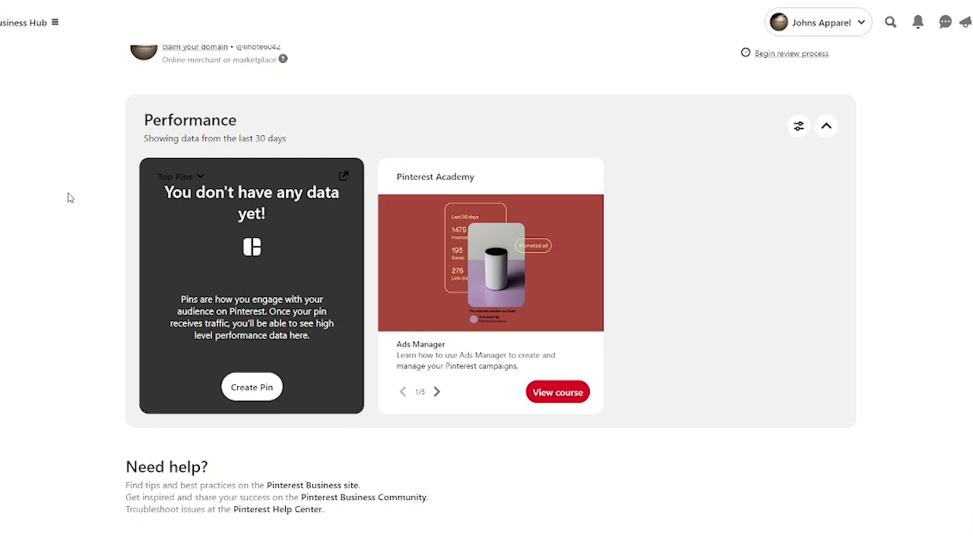
scroll(68, 197, up, 1)
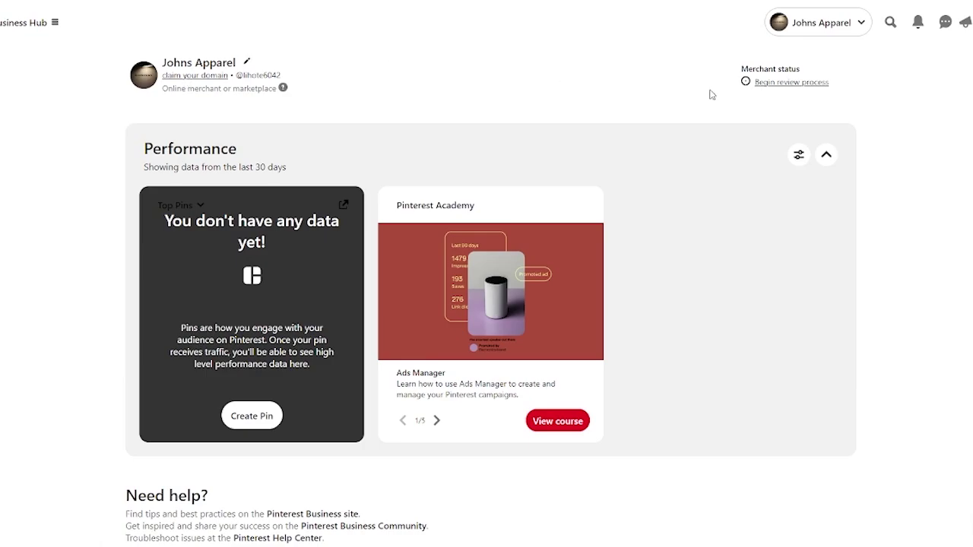
Open the merchant review process, read the Claim your website requirement, and close the approved merchant checklist.
click(783, 83)
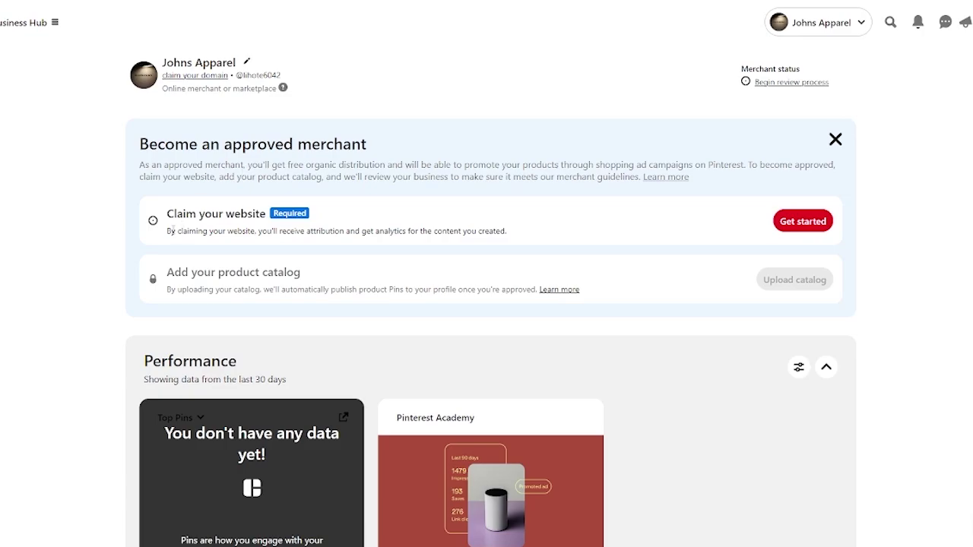
drag(170, 231, 404, 231)
click(651, 216)
click(825, 144)
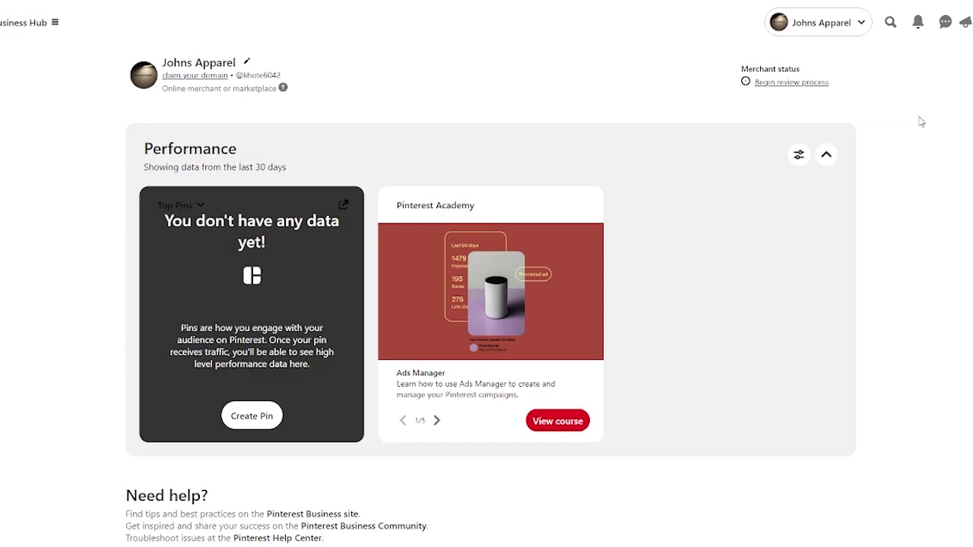